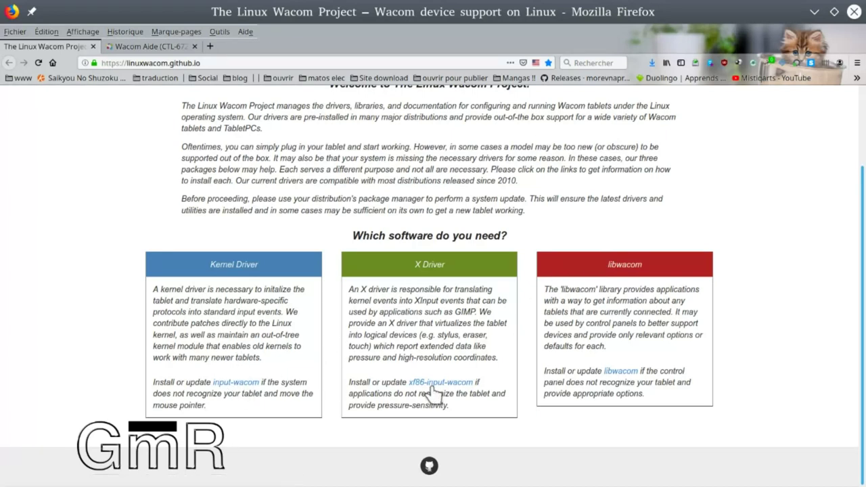
Step: Switch to Dolphin, maximize its window and open the drivers folder inside the home directory's wacom folder
{"action": "scroll", "coordinate": [515, 348], "scroll_direction": "up", "scroll_amount": 3}
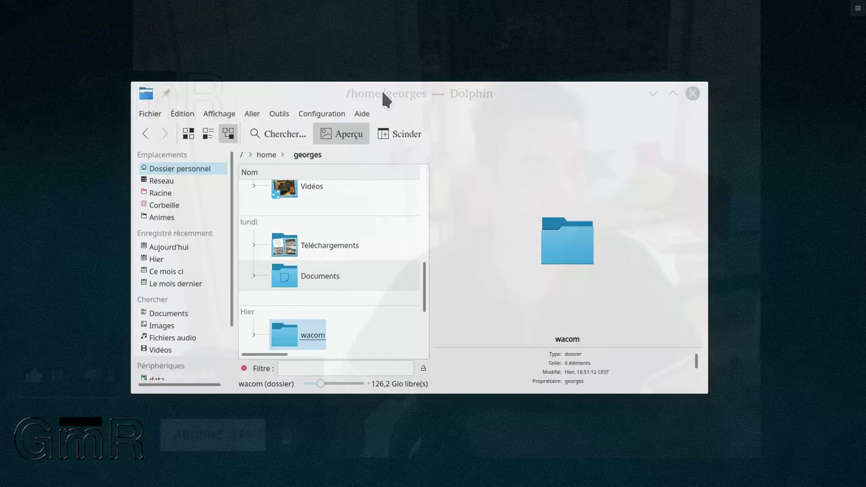
{"action": "double_click", "coordinate": [381, 89]}
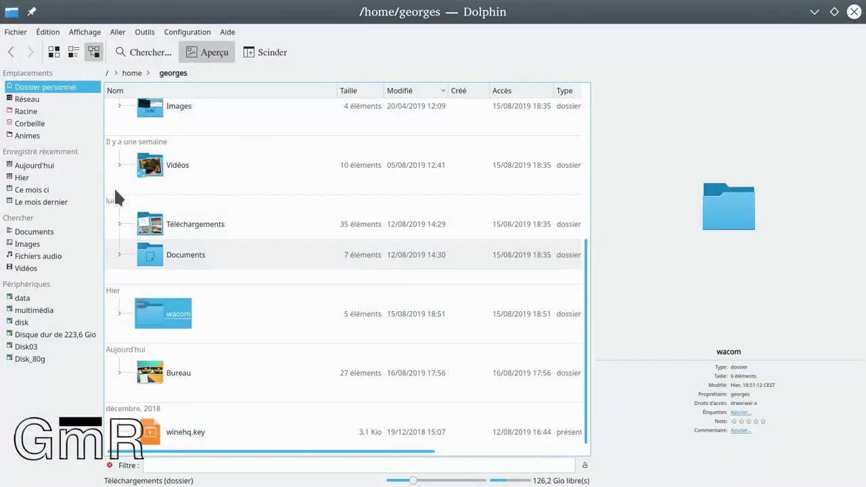
{"action": "left_click", "coordinate": [148, 316]}
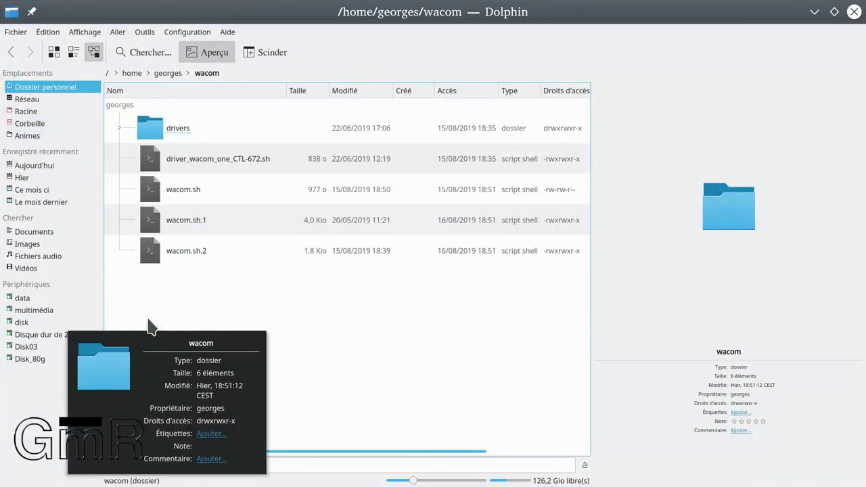
{"action": "left_click", "coordinate": [153, 196]}
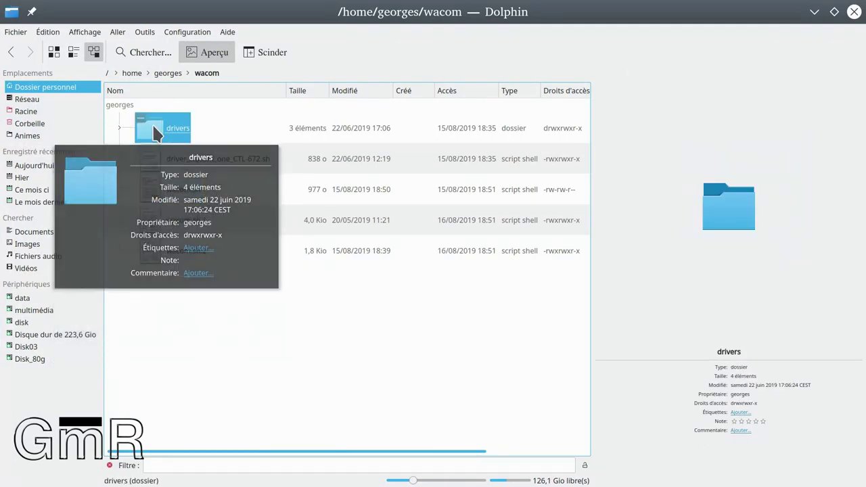
{"action": "left_click", "coordinate": [155, 130]}
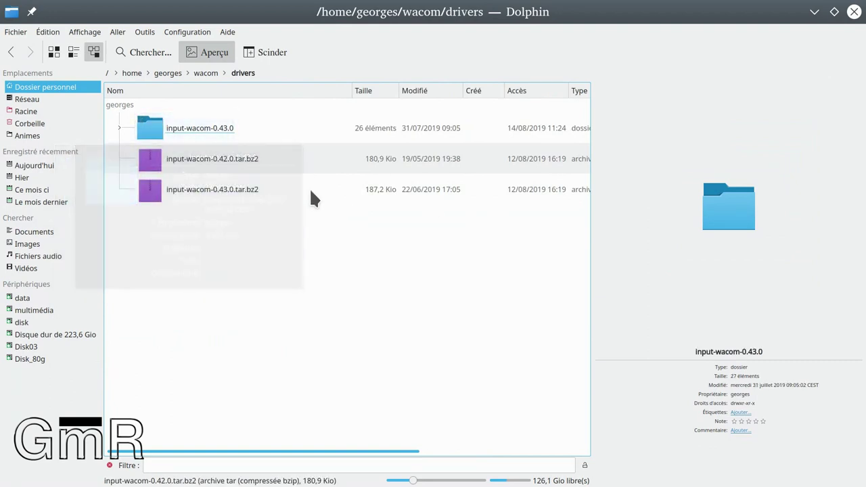
{"action": "mouse_move", "coordinate": [238, 141]}
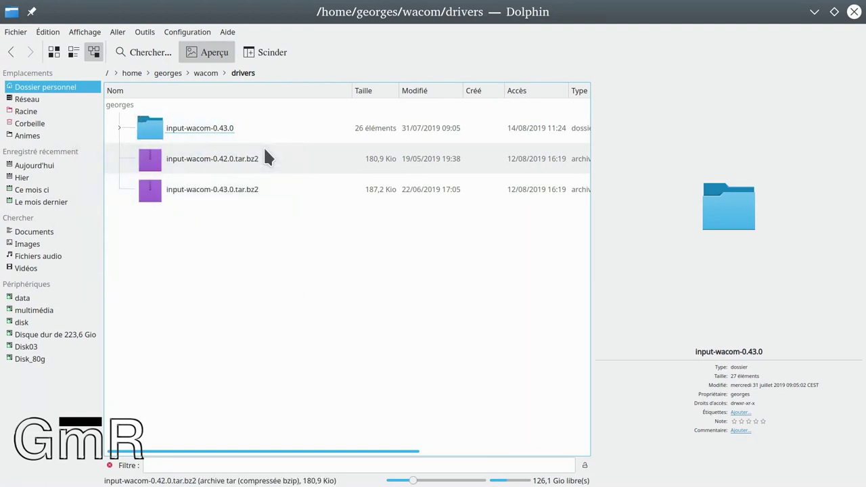
Step: Open a Konsole terminal in the drivers folder and enlarge its text by five zoom levels
{"action": "left_click_drag", "start_coordinate": [277, 23], "coordinate": [290, 40]}
{"action": "right_click", "coordinate": [190, 387]}
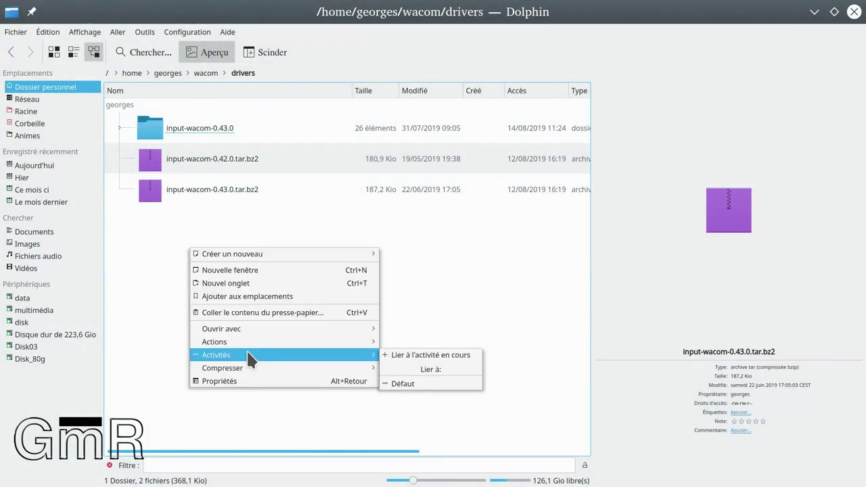
{"action": "mouse_move", "coordinate": [244, 342]}
{"action": "left_click", "coordinate": [434, 420]}
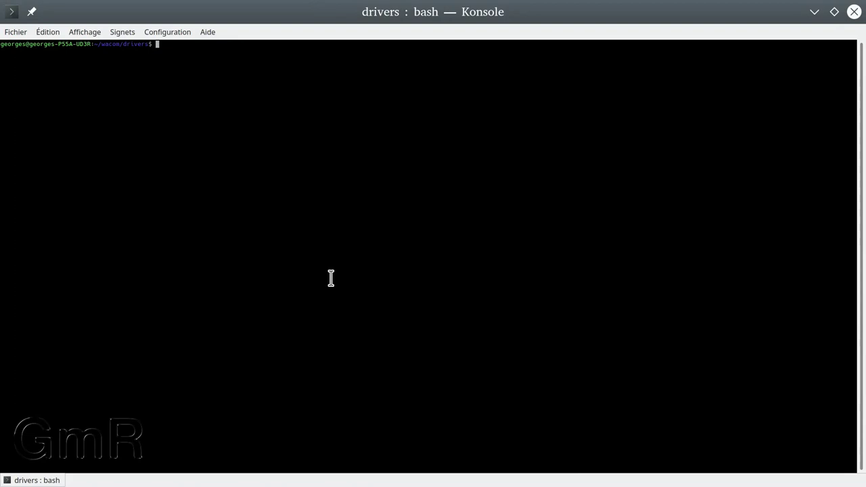
{"action": "key", "text": "ctrl+plus"}
{"action": "key", "text": "ctrl+plus"}
{"action": "key", "text": "ctrl+plus"}
{"action": "key", "text": "ctrl+plus"}
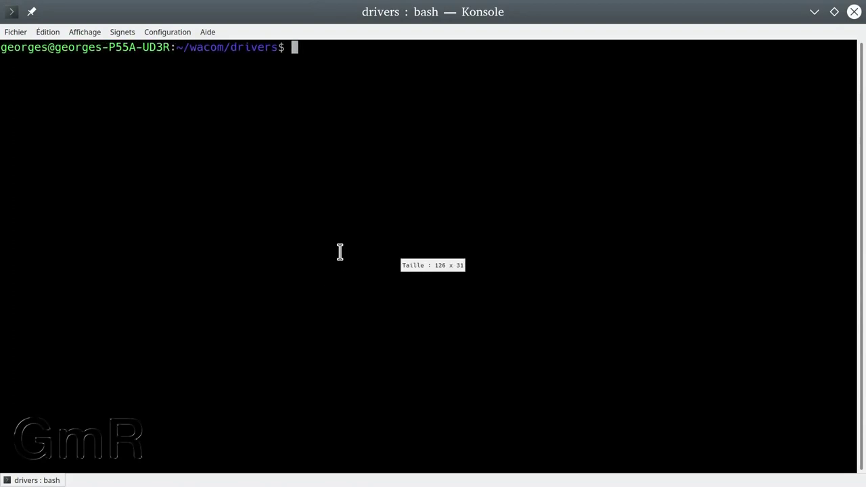
{"action": "key", "text": "ctrl+plus"}
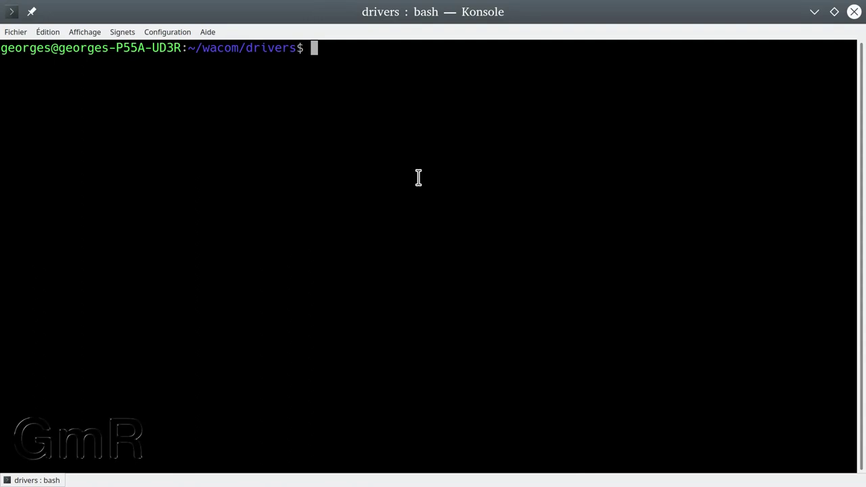
Step: Display the running kernel's release with the command uname -r
{"action": "type", "text": "uname -r"}
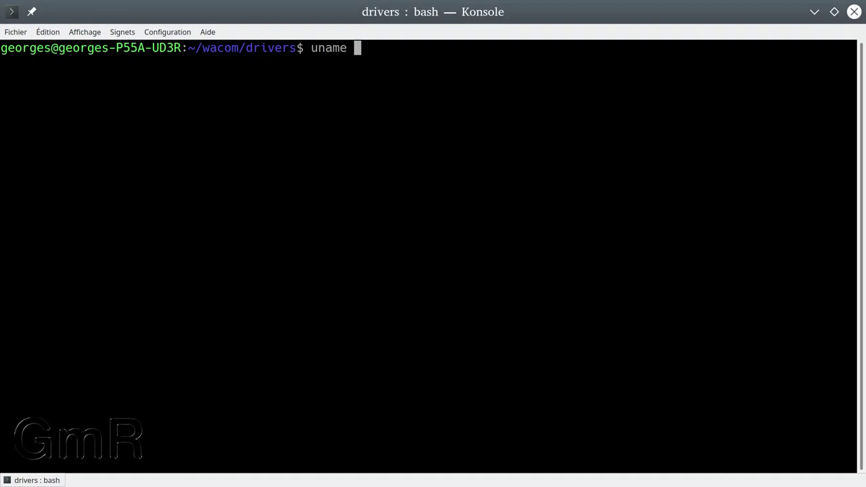
{"action": "key", "text": "Return"}
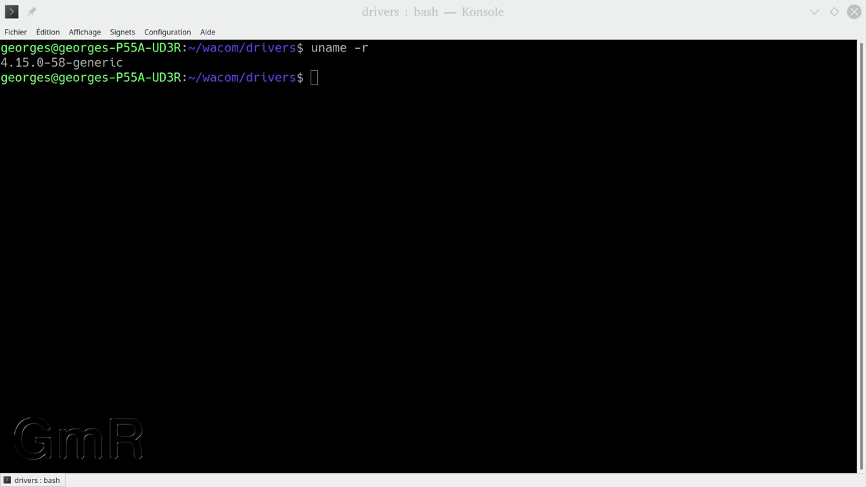
Step: Check the connected USB devices for the tablet with lsusb | grep -i wacom, running the command twice
{"action": "left_click", "coordinate": [357, 146]}
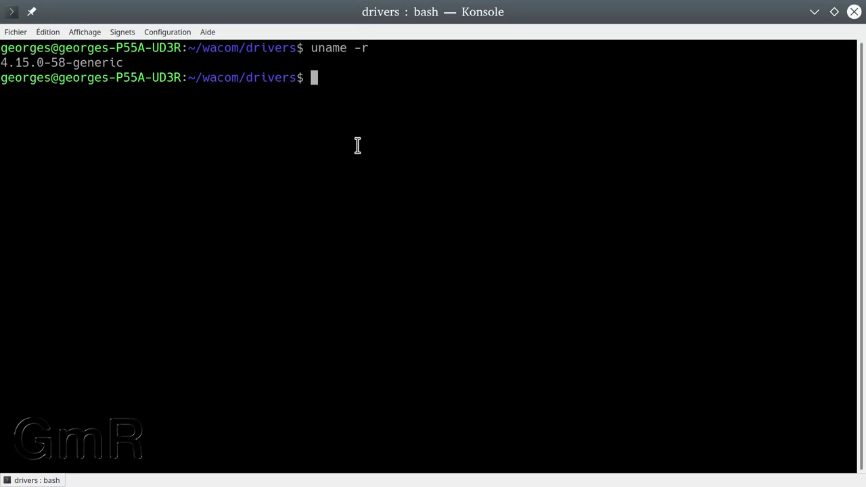
{"action": "type", "text": "lsusb"}
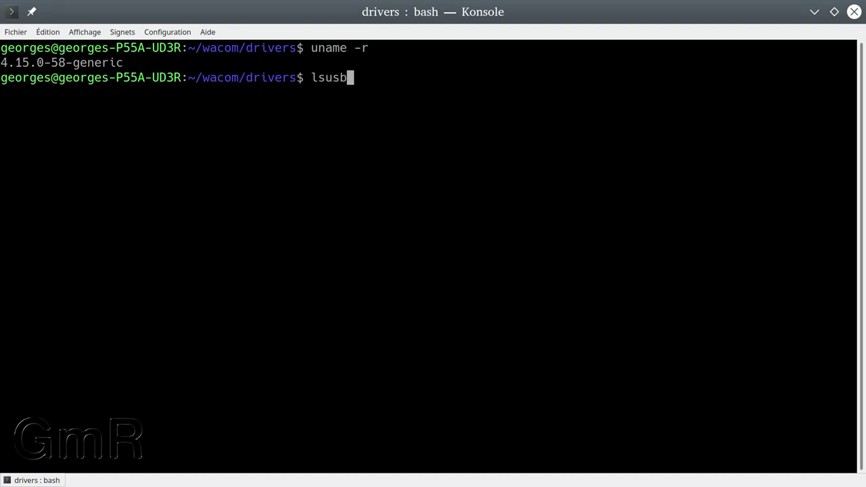
{"action": "type", "text": " | grep "}
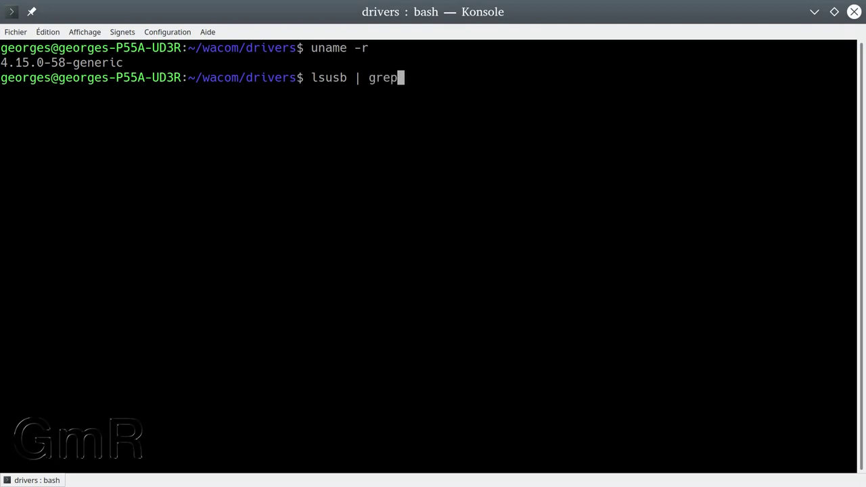
{"action": "type", "text": "-i wacom"}
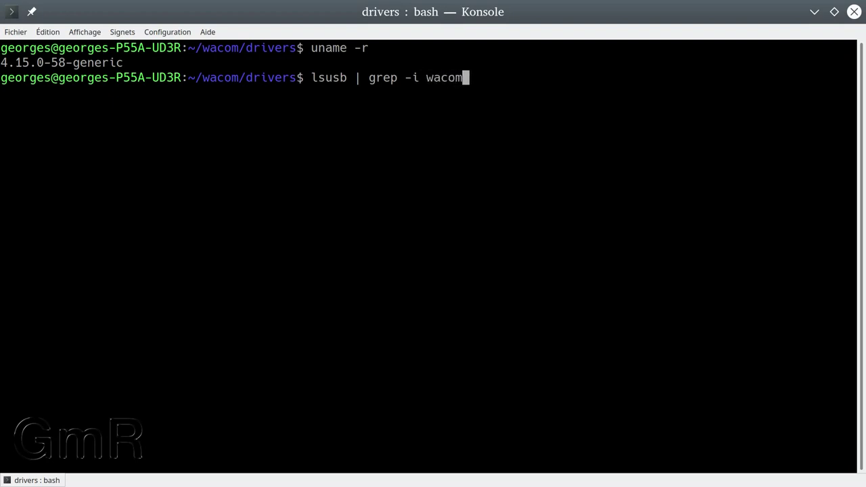
{"action": "key", "text": "Return"}
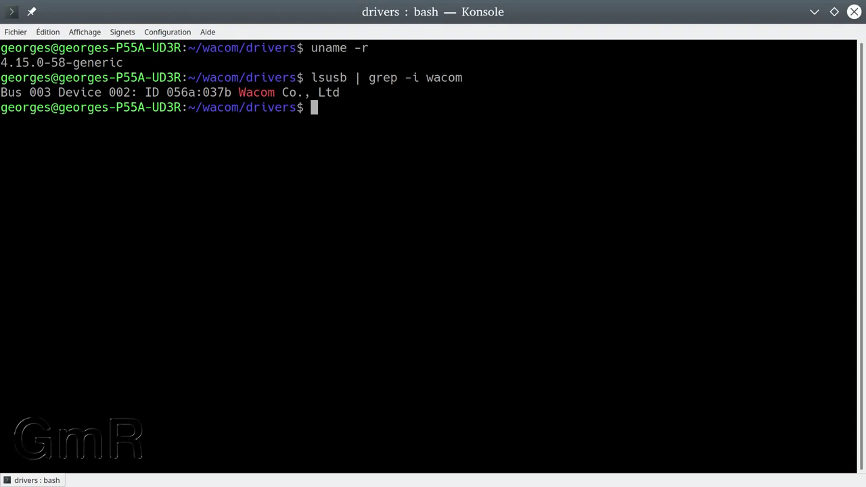
{"action": "key", "text": "Up"}
{"action": "key", "text": "Return"}
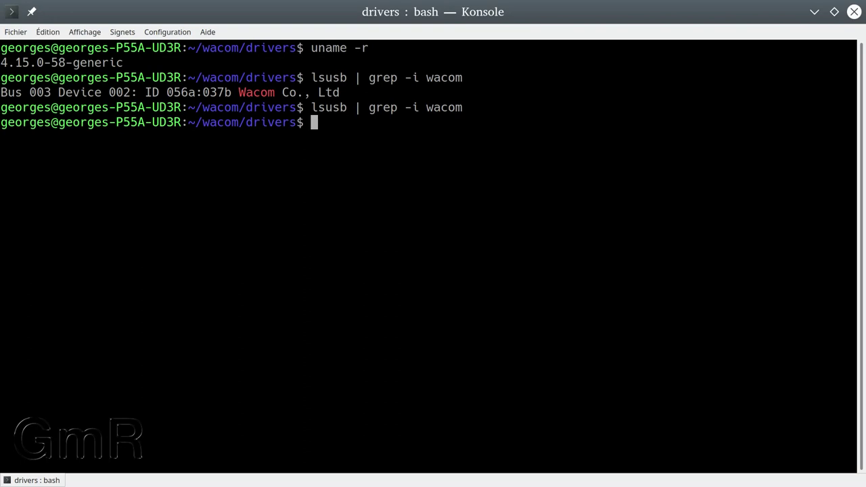
Step: Filter the kernel messages with dmesg | grep -i wacom and highlight CTL-672 and Ignoring in the first device_type line
{"action": "key", "text": "Up"}
{"action": "key", "text": "Return"}
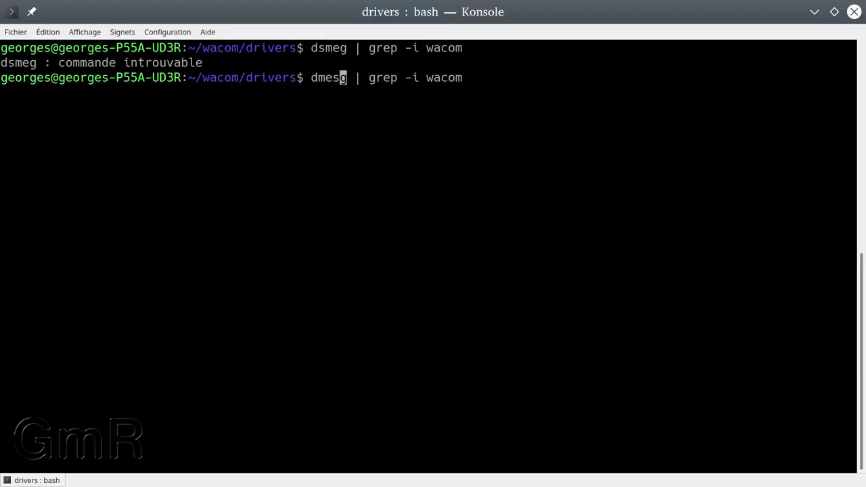
{"action": "key", "text": "Return"}
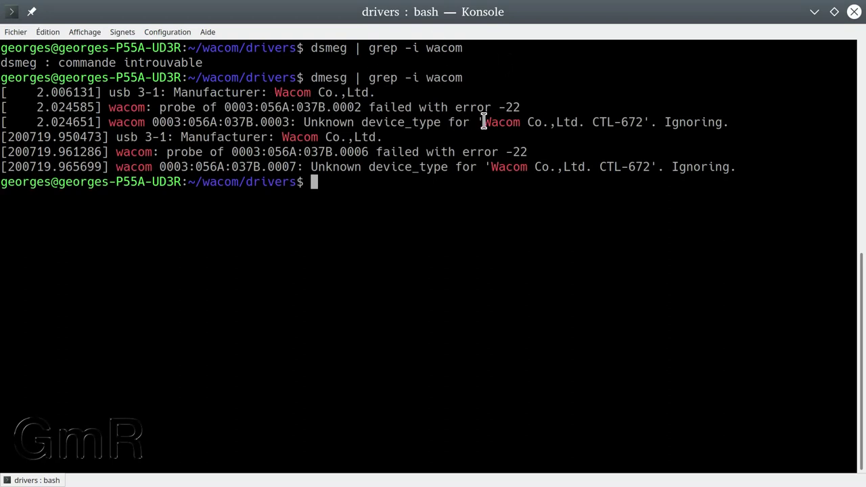
{"action": "left_click_drag", "start_coordinate": [592, 122], "coordinate": [653, 128]}
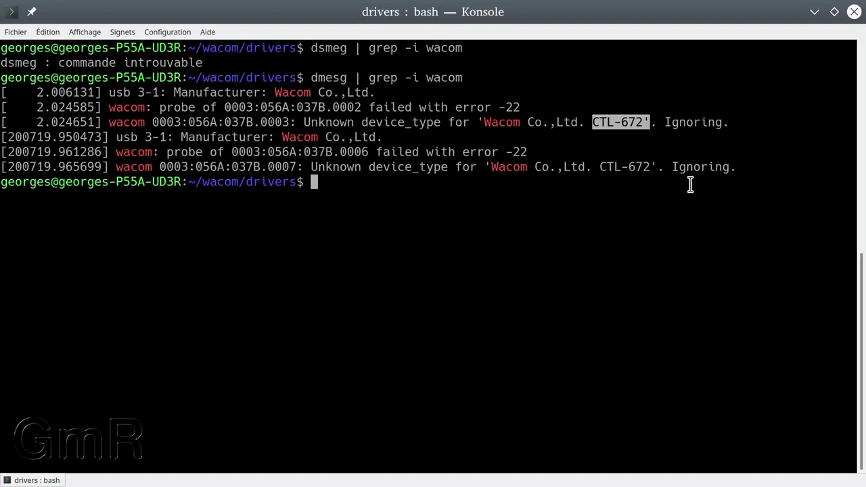
{"action": "left_click_drag", "start_coordinate": [664, 122], "coordinate": [728, 124]}
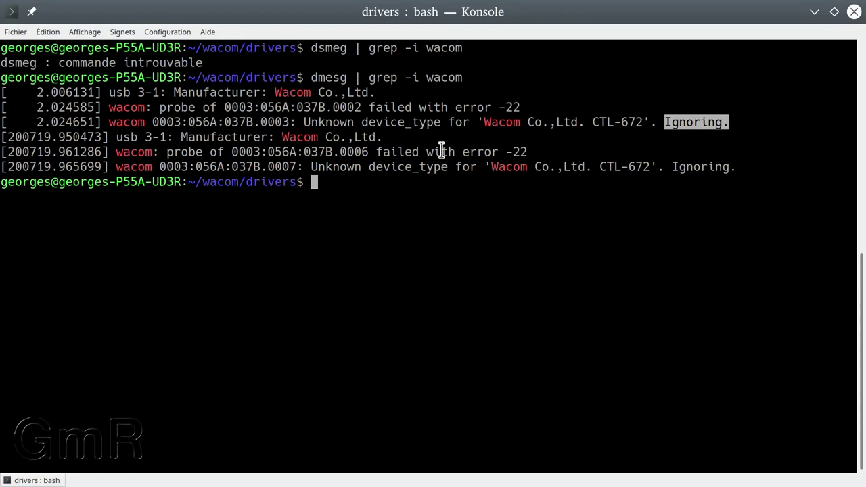
{"action": "left_click", "coordinate": [347, 193]}
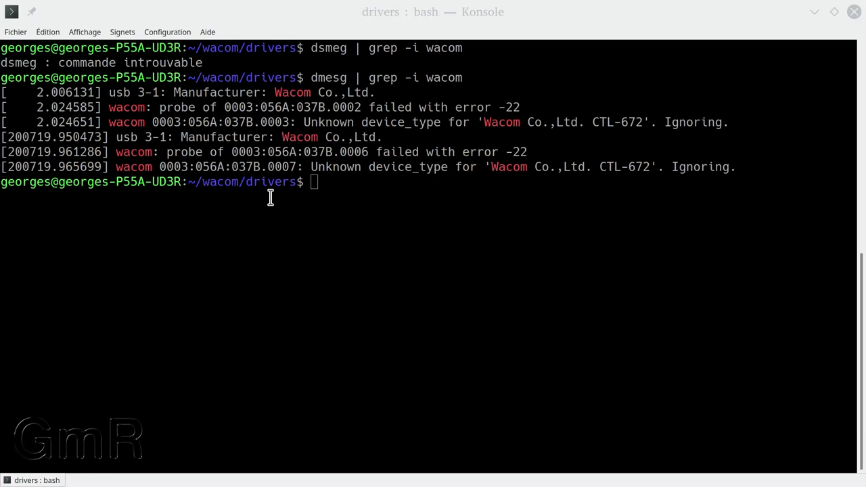
Step: List the contents of the drivers directory with ls
{"action": "left_click", "coordinate": [311, 242]}
{"action": "type", "text": "ls"}
{"action": "key", "text": "Return"}
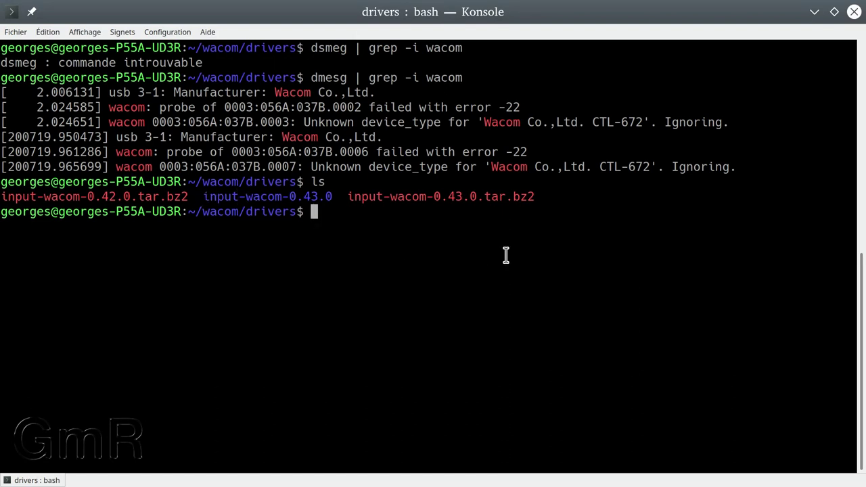
Step: Change into the input-wacom-0.43.0 directory with cd, copying the directory name from the listing
{"action": "type", "text": "cd"}
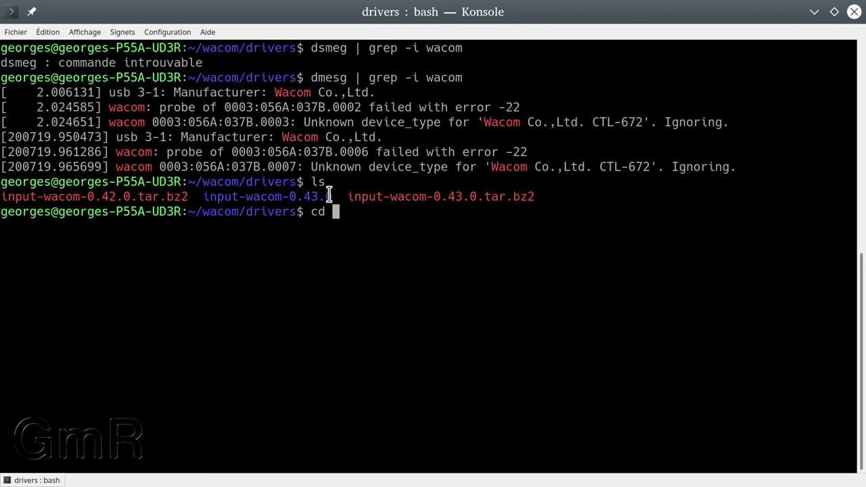
{"action": "left_click_drag", "start_coordinate": [333, 196], "coordinate": [204, 196]}
{"action": "right_click", "coordinate": [204, 196]}
{"action": "left_click", "coordinate": [223, 201]}
{"action": "right_click", "coordinate": [347, 213]}
{"action": "left_click", "coordinate": [373, 234]}
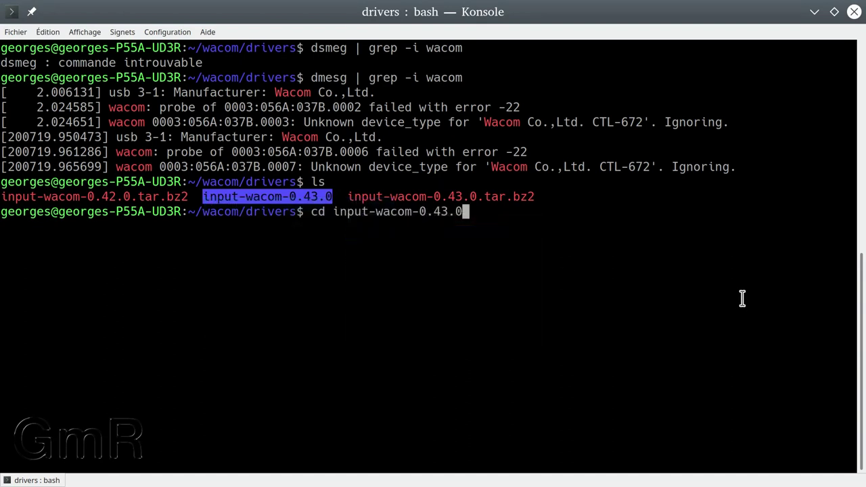
{"action": "key", "text": "Return"}
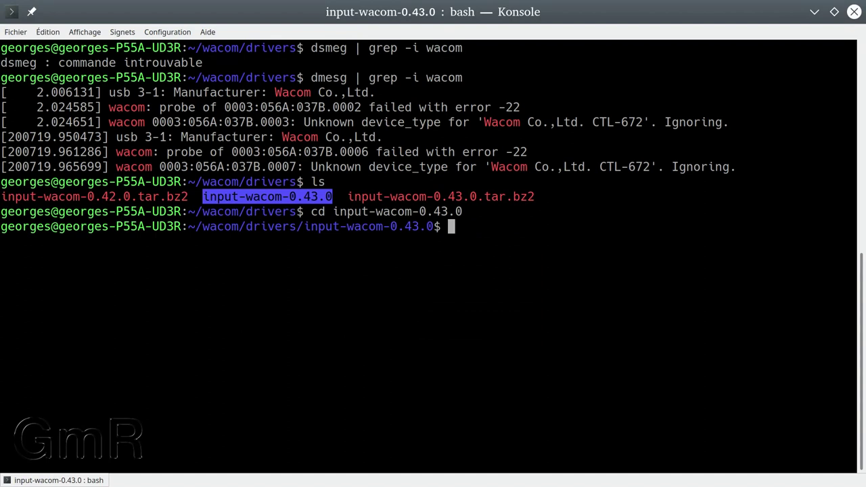
Step: Run sudo make uninstall in the input-wacom-0.43.0 directory and enter the account password
{"action": "type", "text": "sudo make"}
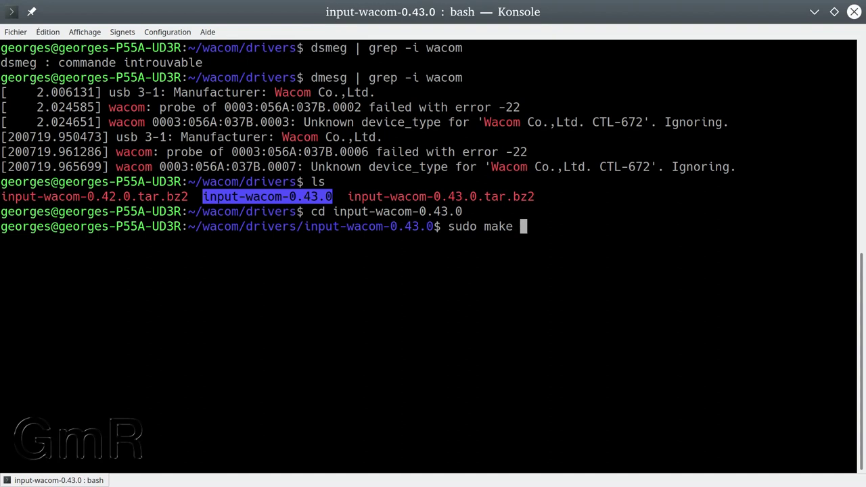
{"action": "type", "text": " uninstall"}
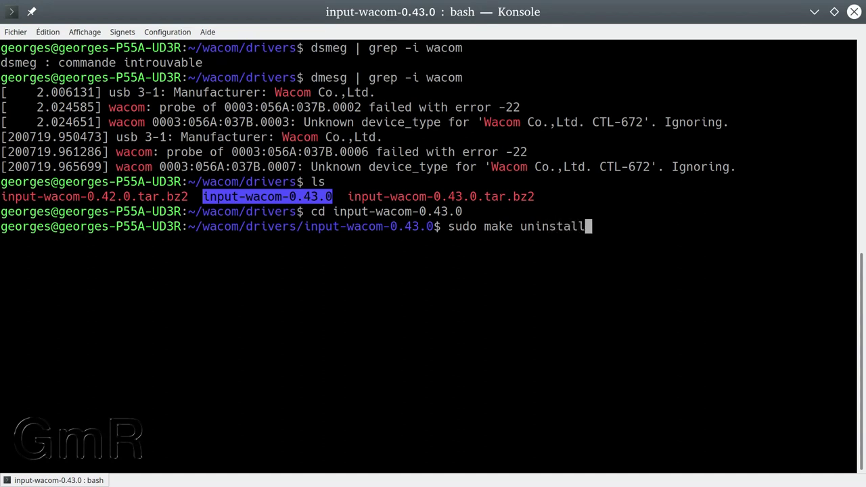
{"action": "key", "text": "Return"}
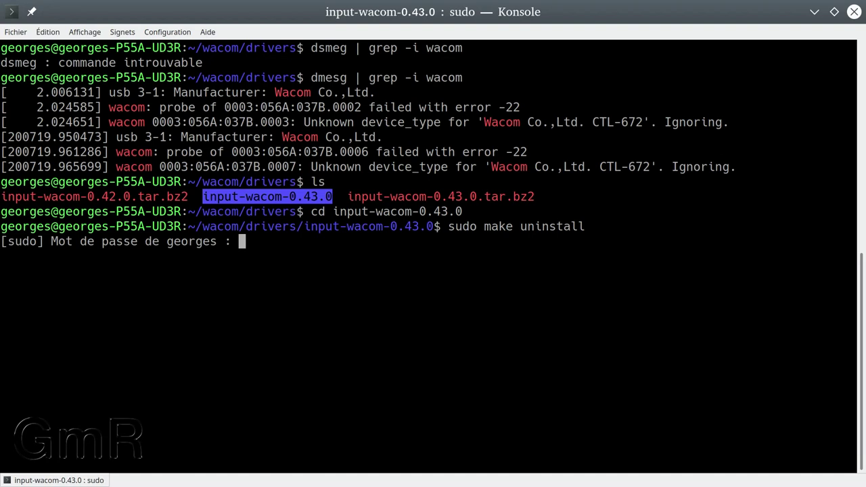
{"action": "key", "text": "Return"}
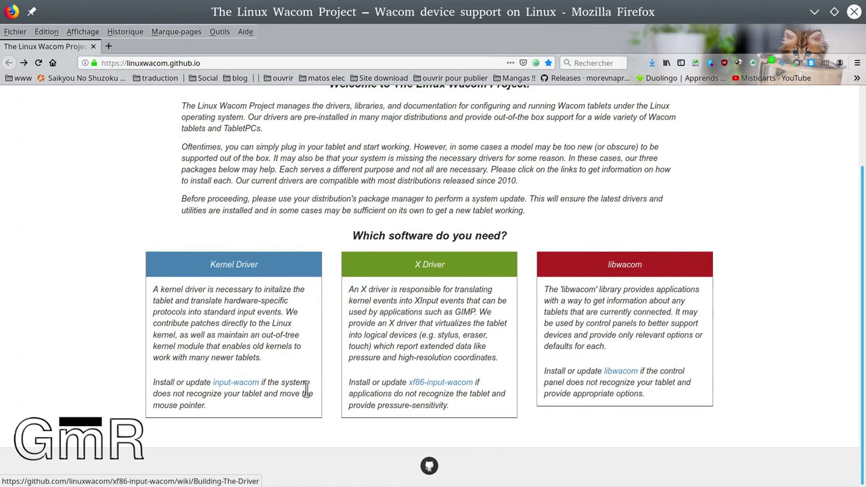
Step: Switch to Firefox, open the input-wacom link under Kernel Driver and examine the installation prerequisites
{"action": "left_click", "coordinate": [242, 389]}
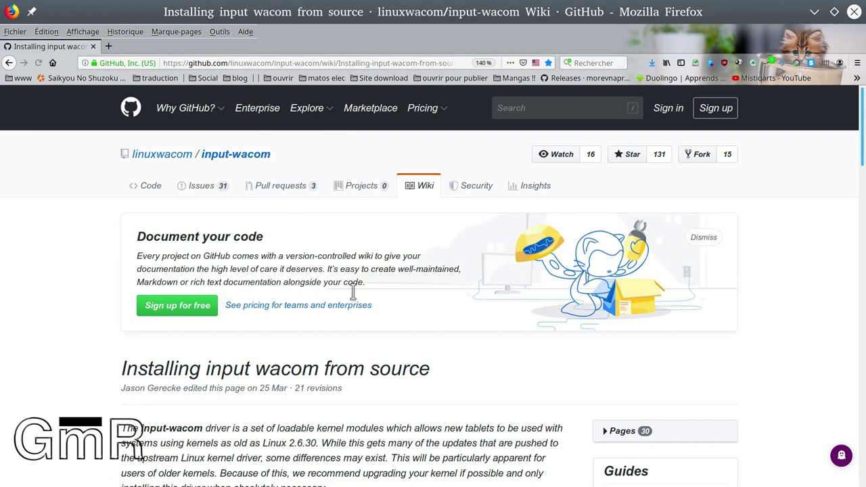
{"action": "scroll", "coordinate": [386, 319], "scroll_direction": "down", "scroll_amount": 5}
{"action": "scroll", "coordinate": [386, 319], "scroll_direction": "down", "scroll_amount": 3}
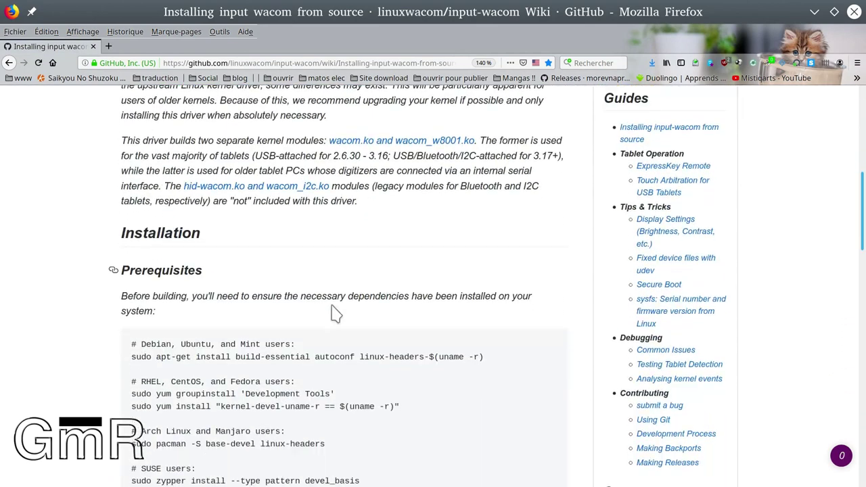
{"action": "scroll", "coordinate": [415, 327], "scroll_direction": "up", "scroll_amount": 1}
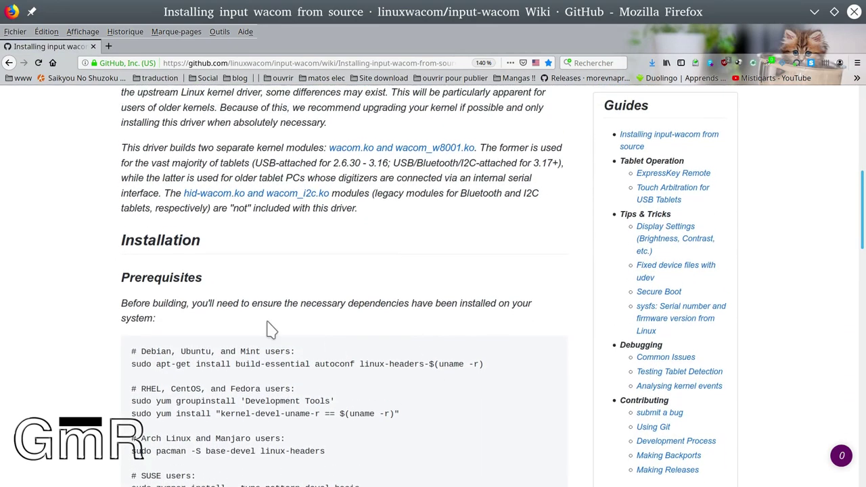
{"action": "scroll", "coordinate": [271, 325], "scroll_direction": "down", "scroll_amount": 3}
{"action": "scroll", "coordinate": [225, 278], "scroll_direction": "up", "scroll_amount": 3}
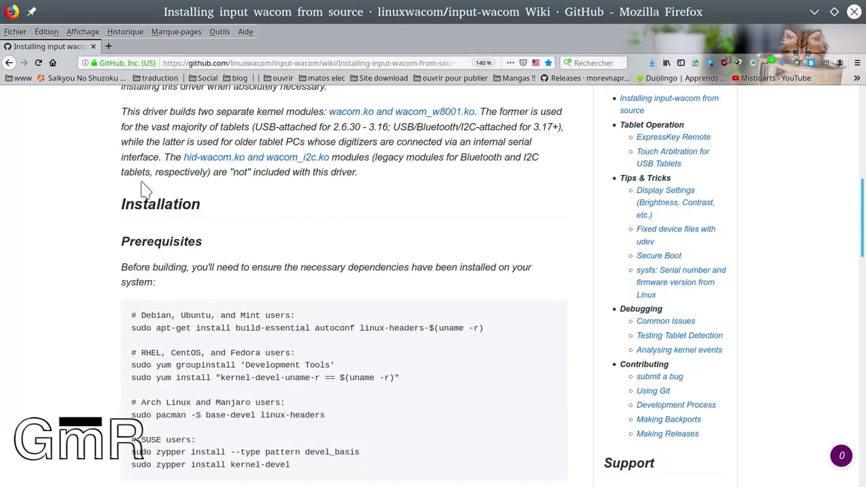
Step: Open the releases page linked under Download in the input-wacom installation guide and view the latest release
{"action": "scroll", "coordinate": [373, 304], "scroll_direction": "down", "scroll_amount": 5}
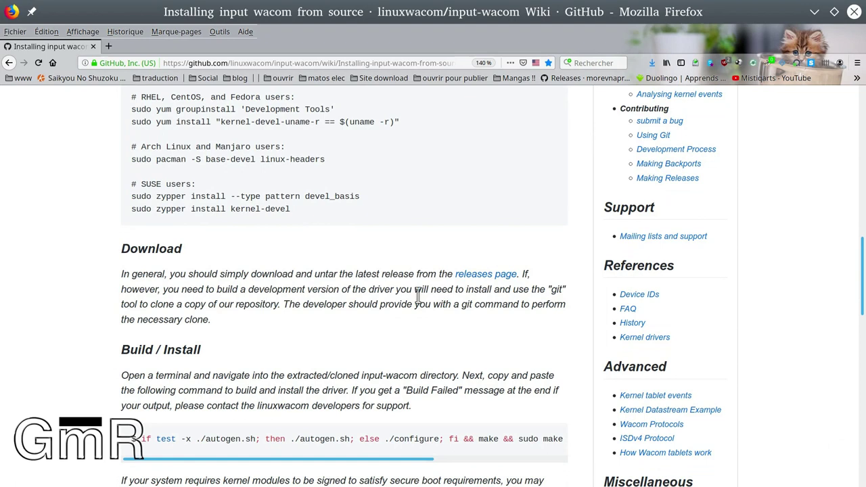
{"action": "left_click", "coordinate": [485, 279]}
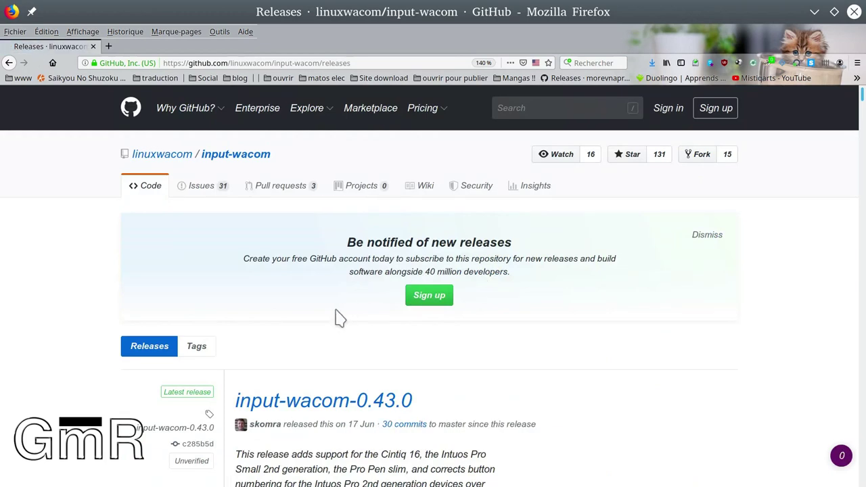
{"action": "scroll", "coordinate": [334, 315], "scroll_direction": "down", "scroll_amount": 2}
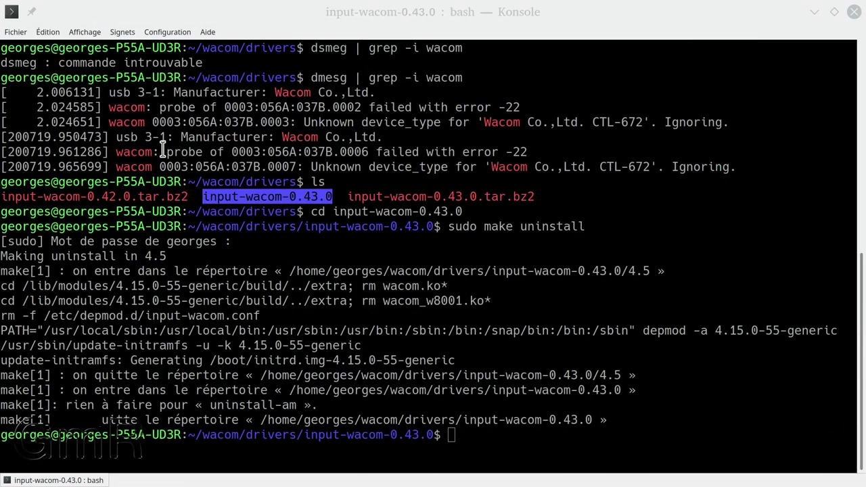
Step: Switch to Konsole and try to run sado make clean in the input-wacom-0.43.0 directory
{"action": "left_click", "coordinate": [503, 437]}
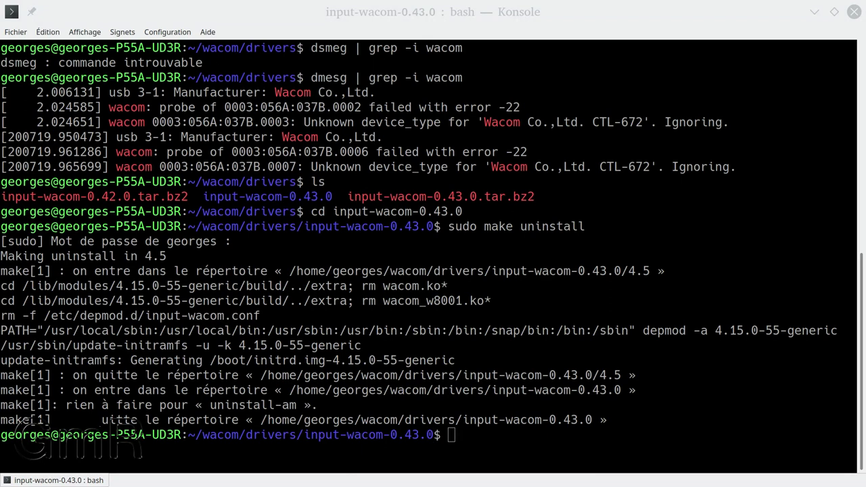
{"action": "left_click", "coordinate": [469, 447]}
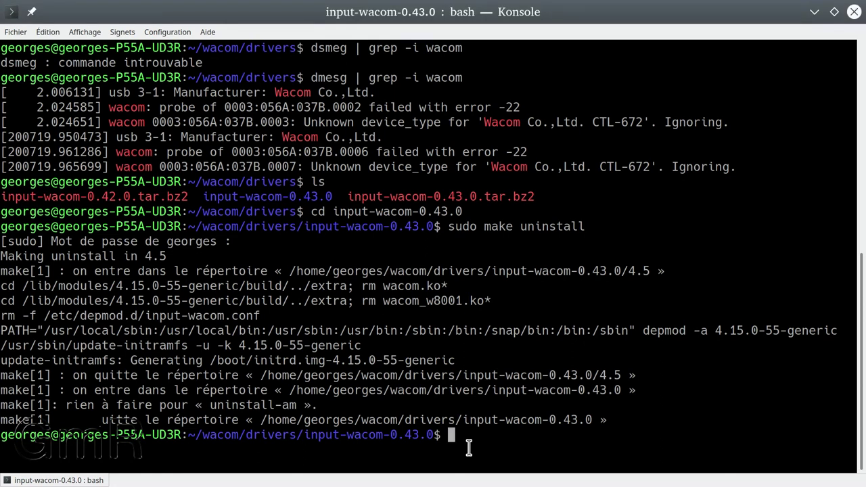
{"action": "type", "text": "sado"}
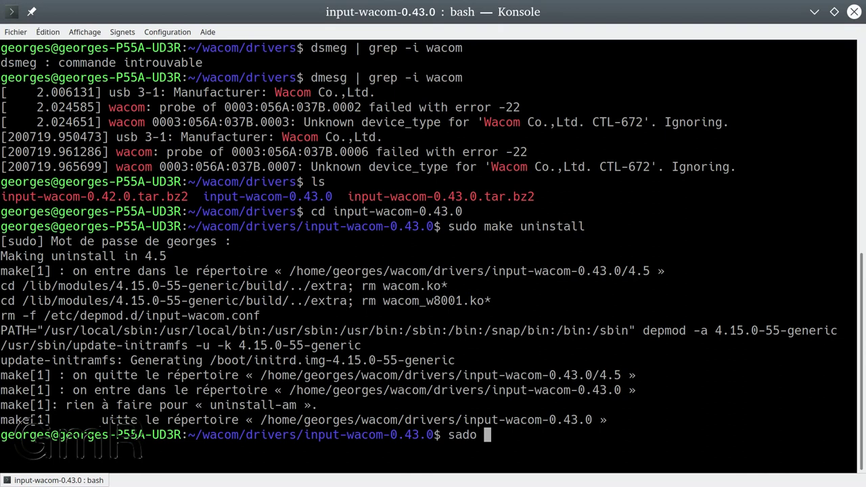
{"action": "type", "text": "make clean"}
{"action": "key", "text": "Return"}
Step: Recall the make clean command, correct sado to sudo and run sudo make clean
{"action": "key", "text": "Up"}
{"action": "key", "text": "Left"}
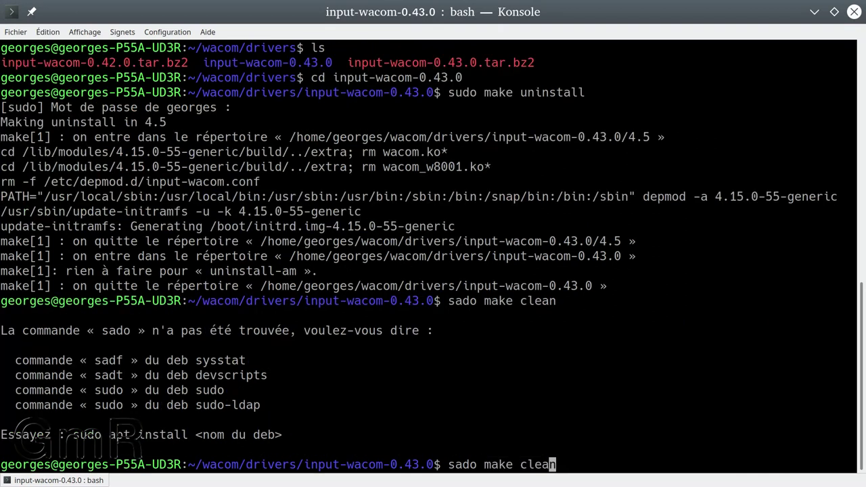
{"action": "key", "text": "ctrl+Left"}
{"action": "key", "text": "ctrl+Left"}
{"action": "key", "text": "Left"}
{"action": "key", "text": "Left"}
{"action": "key", "text": "BackSpace"}
{"action": "type", "text": "u"}
{"action": "key", "text": "Return"}
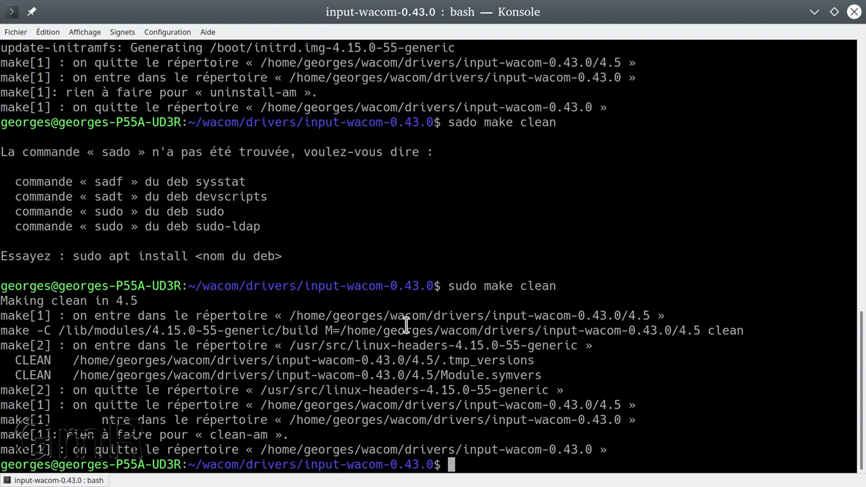
{"action": "type", "text": "cle"}
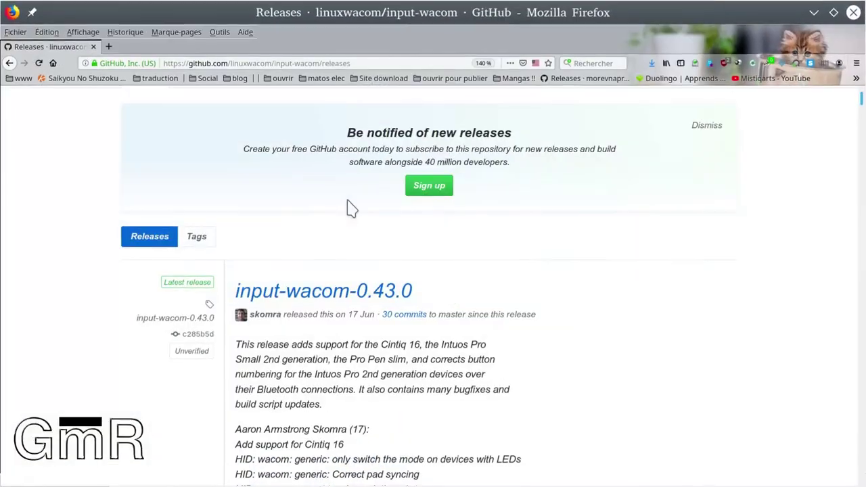
Step: Switch to Firefox and examine the release notes of input-wacom-0.43.0 on the releases page
{"action": "scroll", "coordinate": [257, 217], "scroll_direction": "down", "scroll_amount": 4}
{"action": "scroll", "coordinate": [276, 203], "scroll_direction": "down", "scroll_amount": 2}
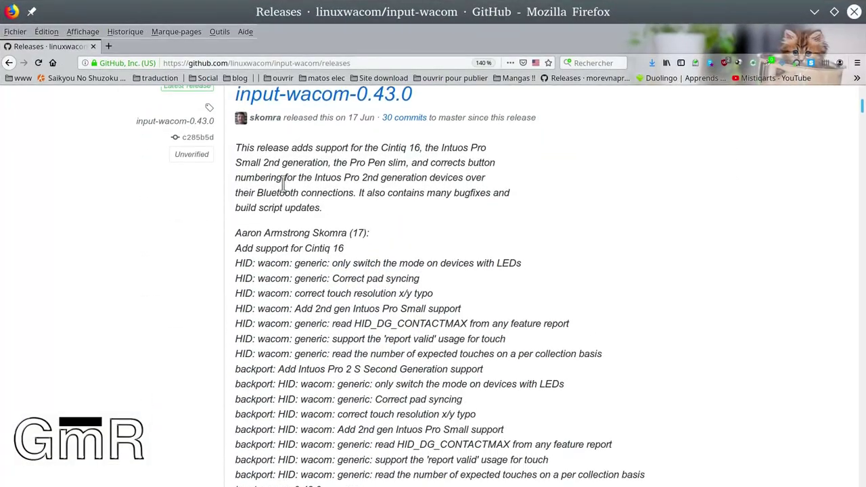
{"action": "scroll", "coordinate": [285, 156], "scroll_direction": "up", "scroll_amount": 2}
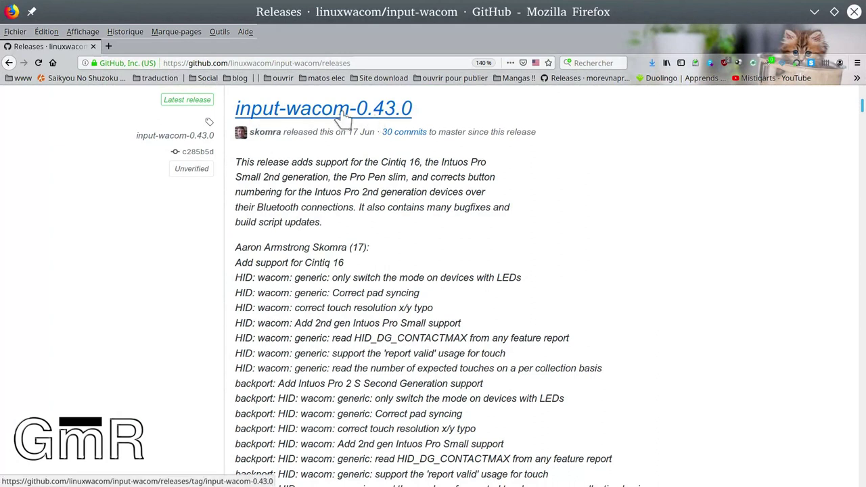
{"action": "scroll", "coordinate": [321, 257], "scroll_direction": "down", "scroll_amount": 1}
{"action": "scroll", "coordinate": [323, 267], "scroll_direction": "down", "scroll_amount": 1}
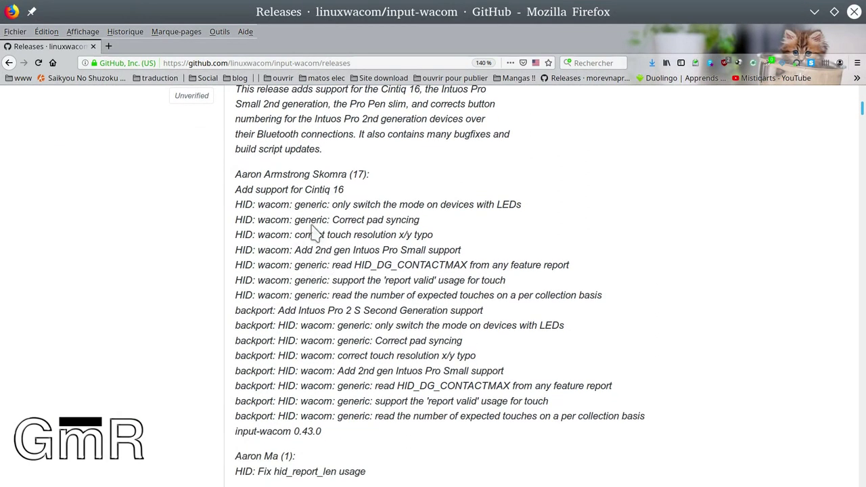
{"action": "scroll", "coordinate": [360, 223], "scroll_direction": "down", "scroll_amount": 2}
{"action": "scroll", "coordinate": [352, 266], "scroll_direction": "down", "scroll_amount": 1}
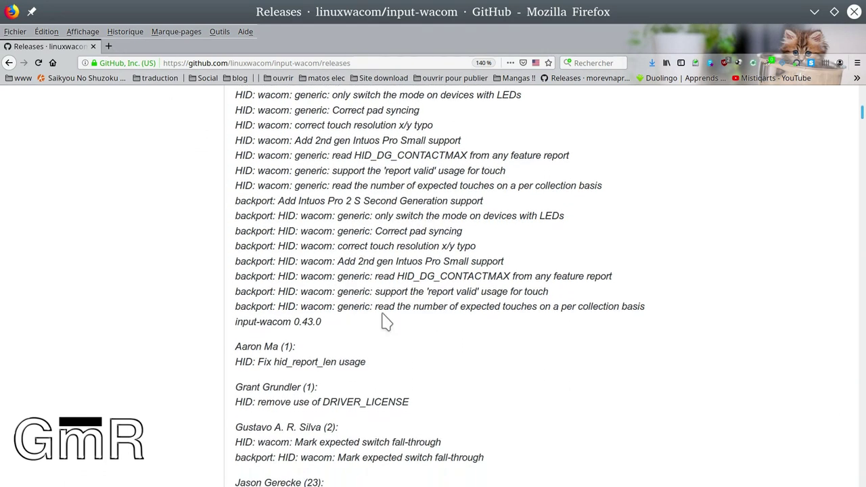
{"action": "scroll", "coordinate": [385, 321], "scroll_direction": "down", "scroll_amount": 2}
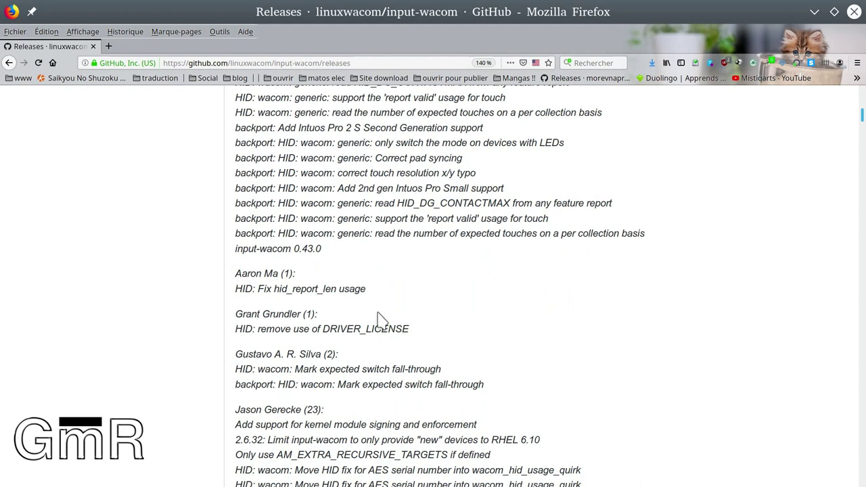
{"action": "scroll", "coordinate": [378, 318], "scroll_direction": "up", "scroll_amount": 1}
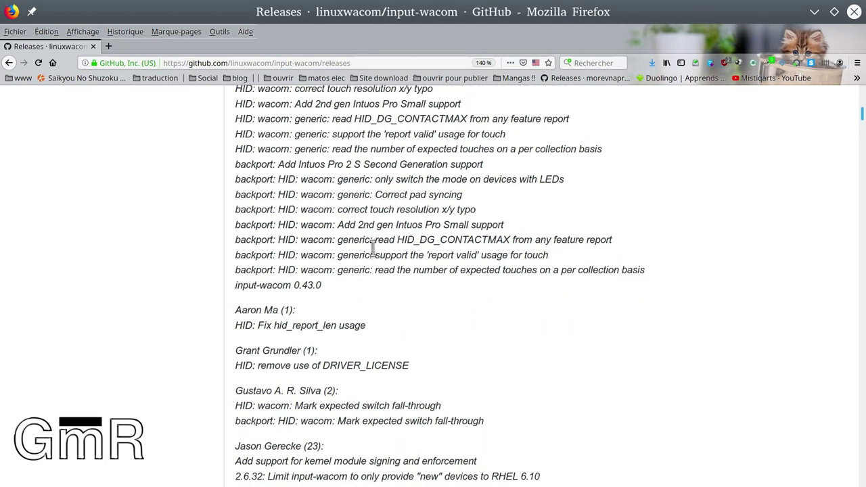
{"action": "scroll", "coordinate": [389, 258], "scroll_direction": "up", "scroll_amount": 1}
{"action": "scroll", "coordinate": [400, 251], "scroll_direction": "up", "scroll_amount": 1}
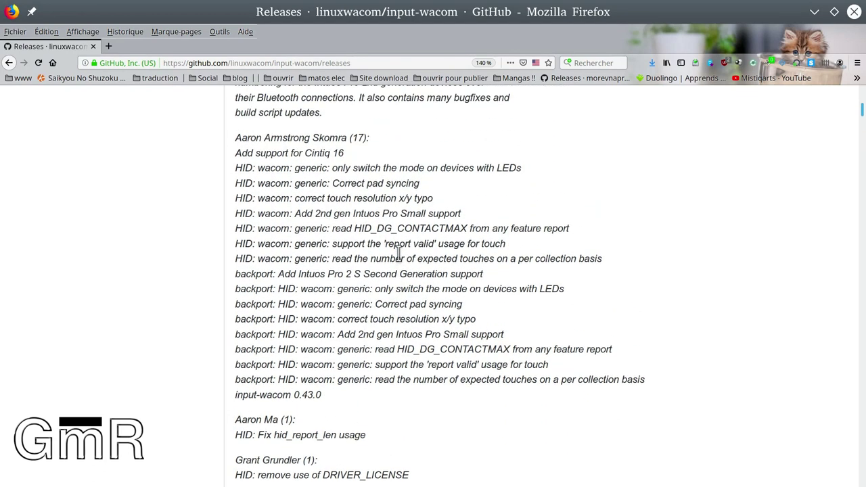
{"action": "scroll", "coordinate": [430, 194], "scroll_direction": "up", "scroll_amount": 3}
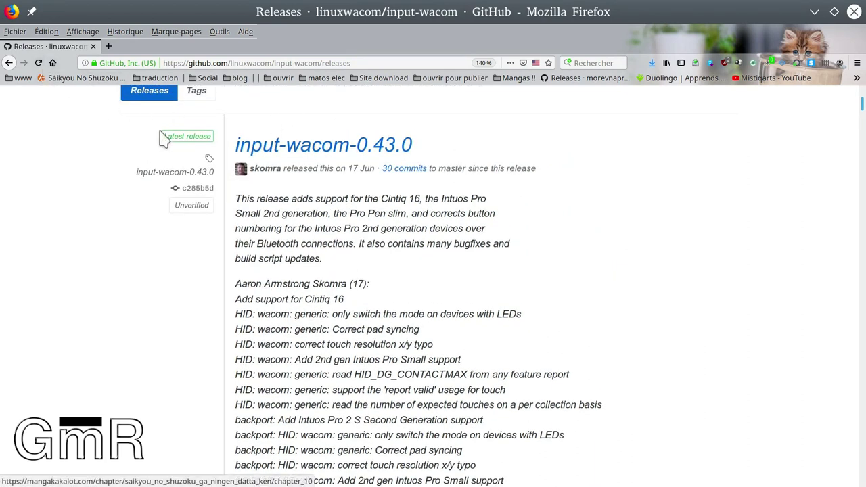
{"action": "scroll", "coordinate": [224, 172], "scroll_direction": "up", "scroll_amount": 2}
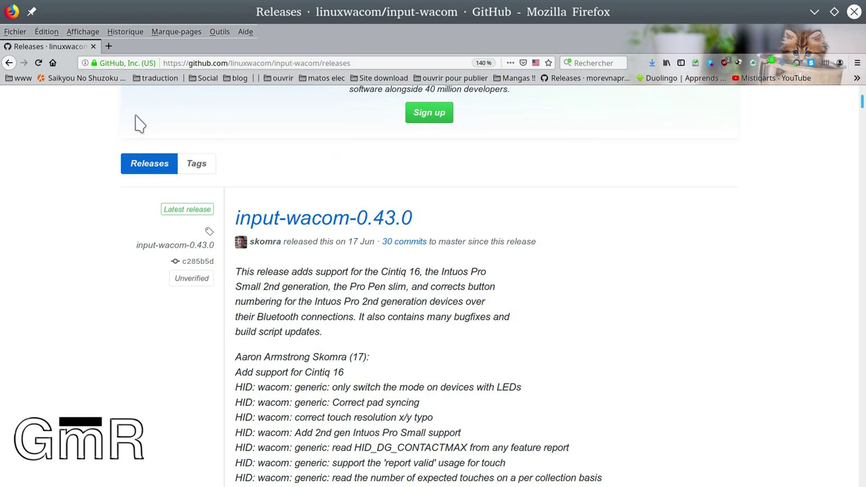
Step: Return to the installation wiki page and review the prerequisite command for Debian, Ubuntu and Mint
{"action": "left_click", "coordinate": [9, 62]}
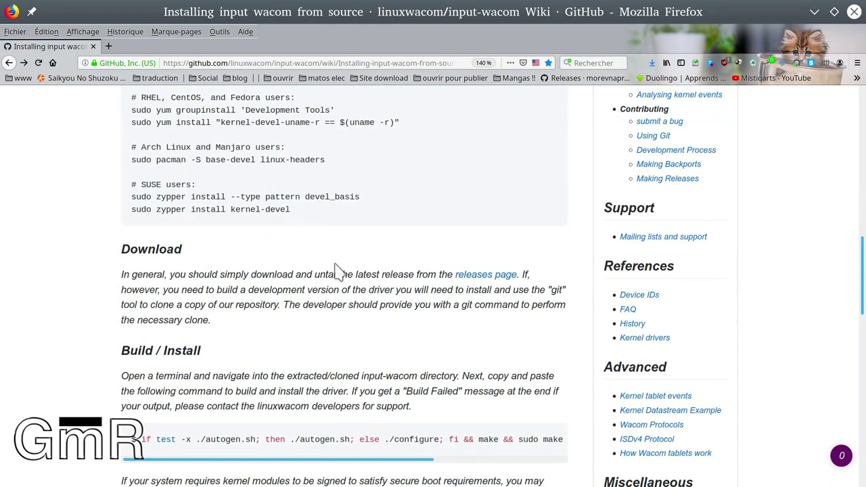
{"action": "scroll", "coordinate": [336, 269], "scroll_direction": "up", "scroll_amount": 2}
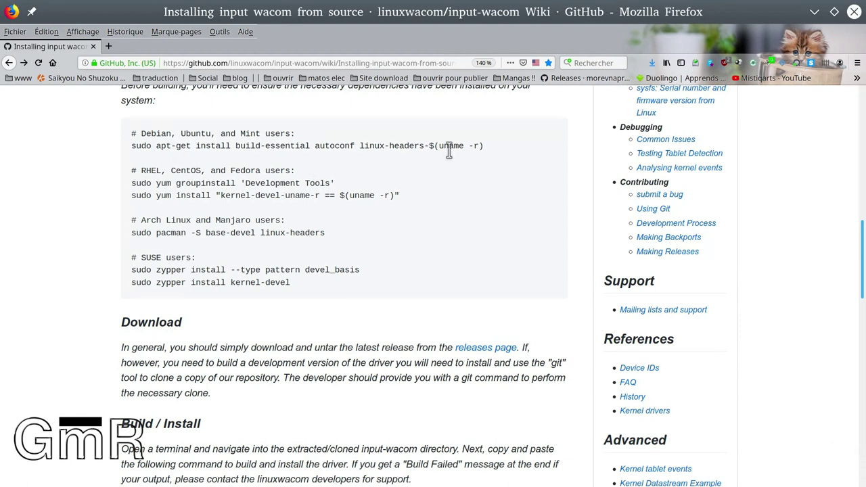
{"action": "scroll", "coordinate": [164, 147], "scroll_direction": "up", "scroll_amount": 1}
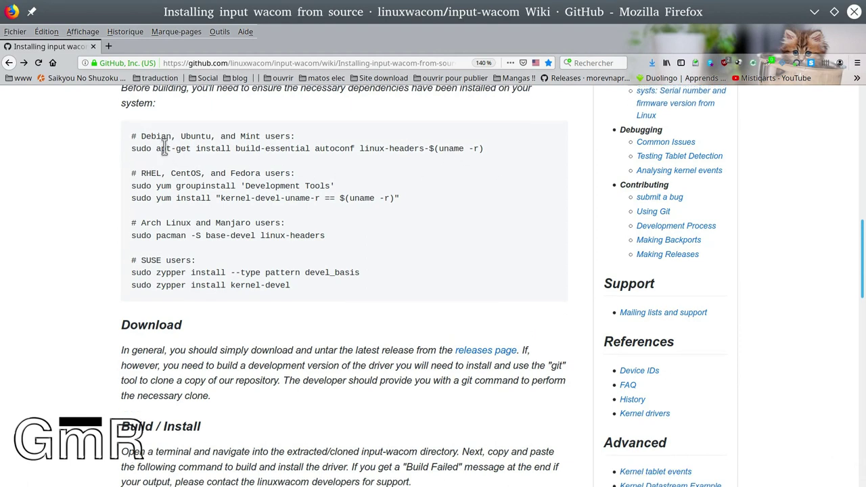
Step: Copy the full autogen, make and sudo make install command from the Build / Install section
{"action": "scroll", "coordinate": [212, 195], "scroll_direction": "down", "scroll_amount": 5}
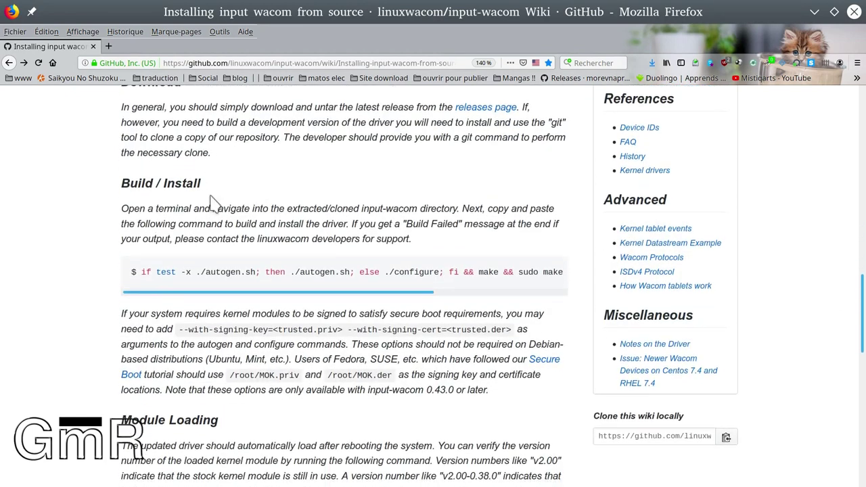
{"action": "left_click_drag", "start_coordinate": [141, 257], "coordinate": [576, 269]}
{"action": "triple_click", "coordinate": [573, 257]}
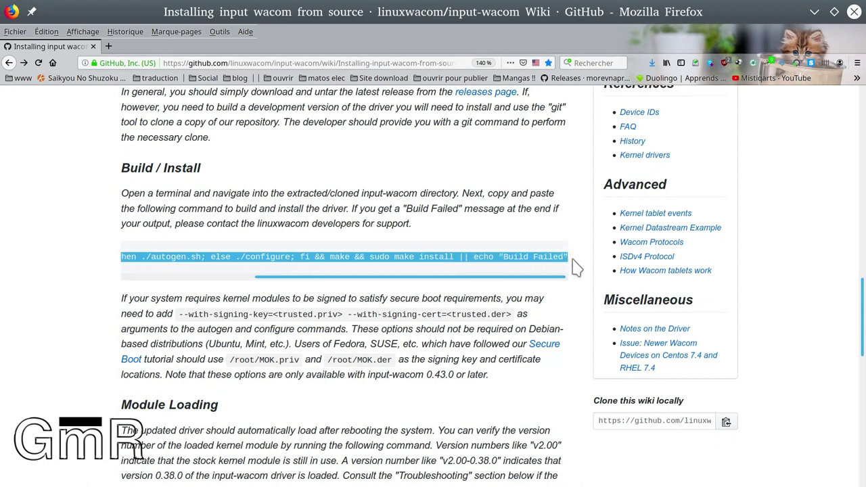
{"action": "right_click", "coordinate": [546, 257]}
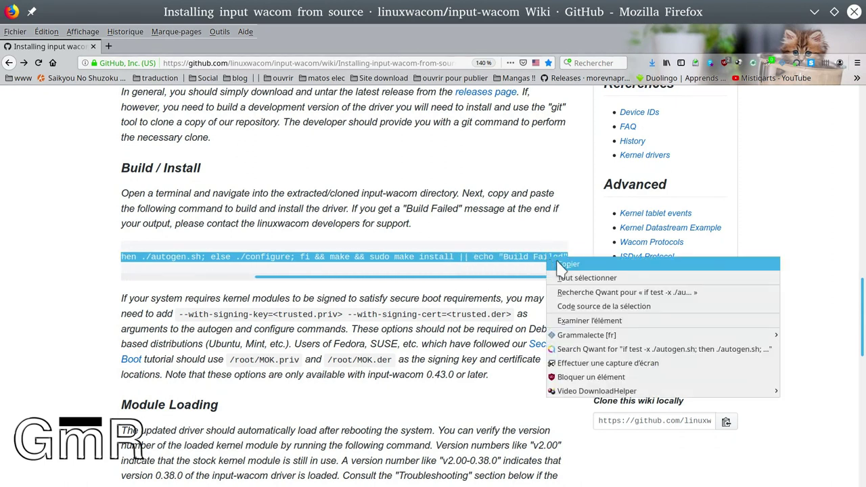
{"action": "left_click", "coordinate": [567, 264]}
Step: Switch to Konsole, paste the copied build and install command in the input-wacom-0.43.0 directory and run it
{"action": "key", "text": "alt+Tab"}
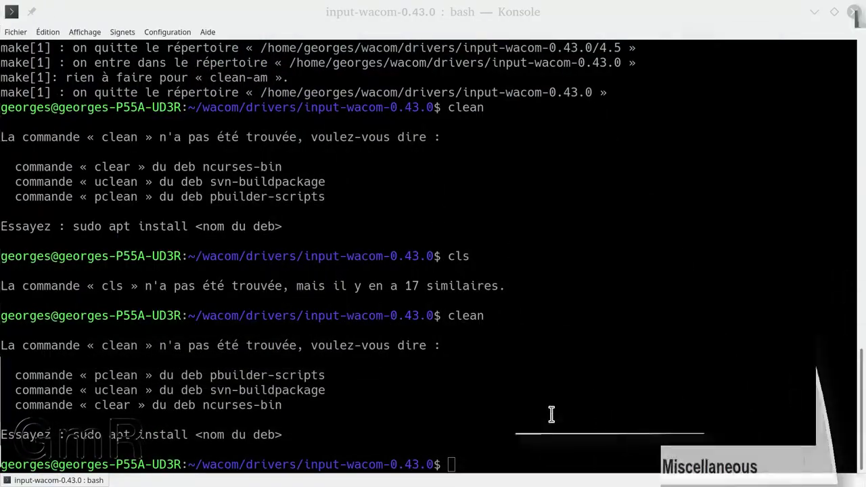
{"action": "right_click", "coordinate": [498, 439]}
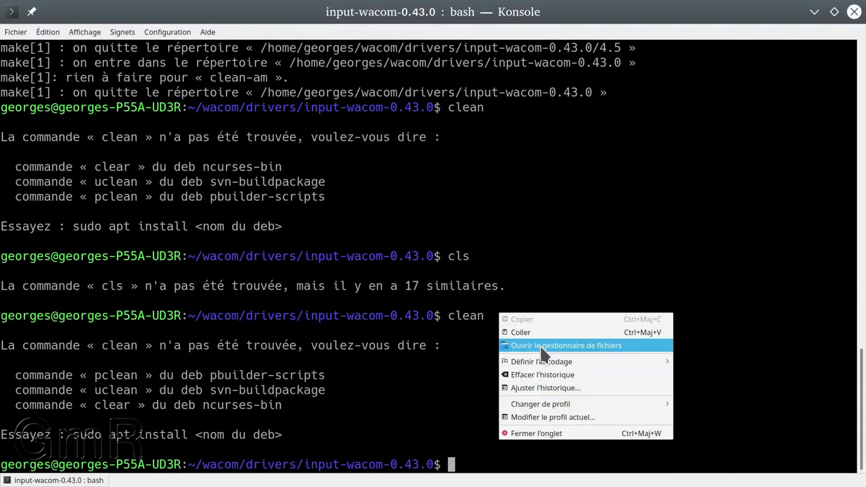
{"action": "left_click", "coordinate": [521, 332]}
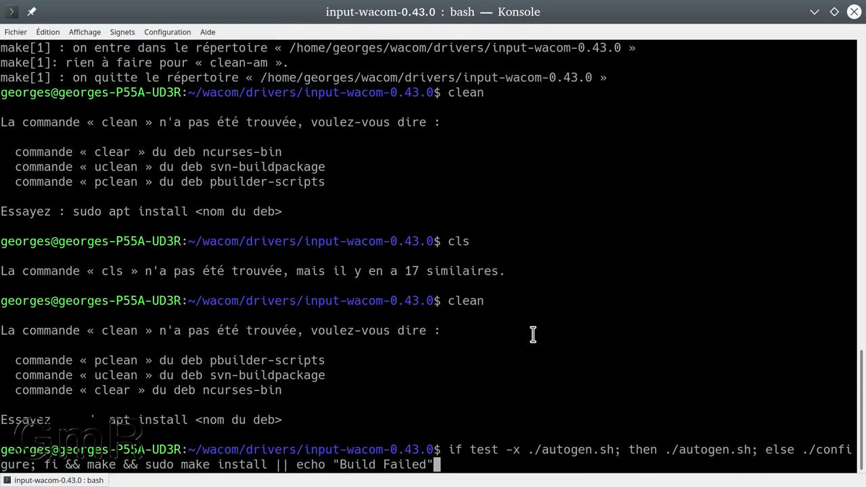
{"action": "key", "text": "Return"}
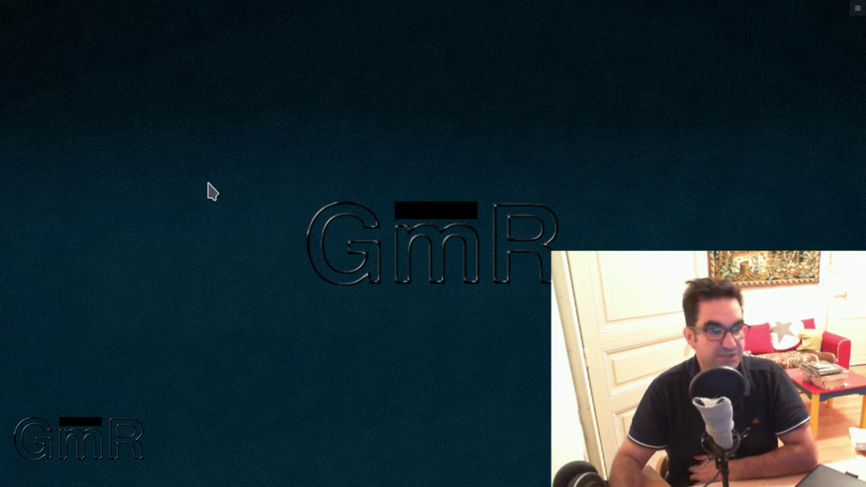
Step: In the KDE system settings, open the display configuration under Matériel and select the DVI-1 monitor to view its settings
{"action": "left_click_drag", "start_coordinate": [475, 129], "coordinate": [443, 46]}
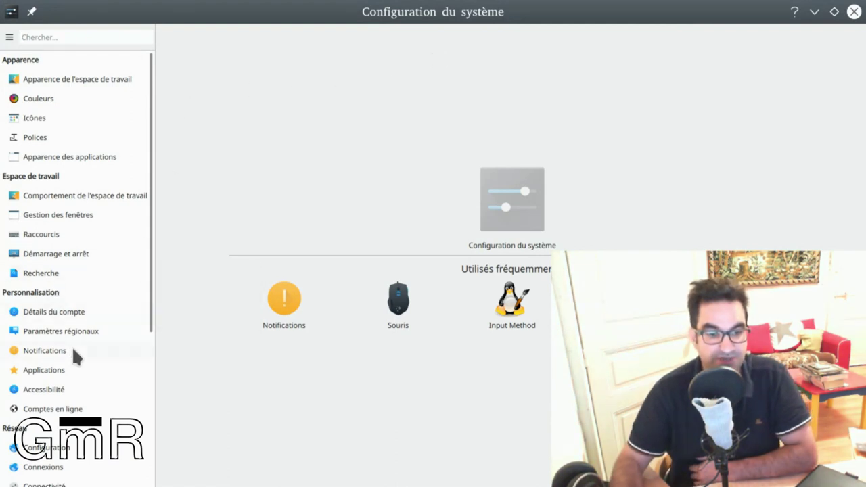
{"action": "scroll", "coordinate": [71, 348], "scroll_direction": "down", "scroll_amount": 2}
{"action": "scroll", "coordinate": [73, 354], "scroll_direction": "down", "scroll_amount": 2}
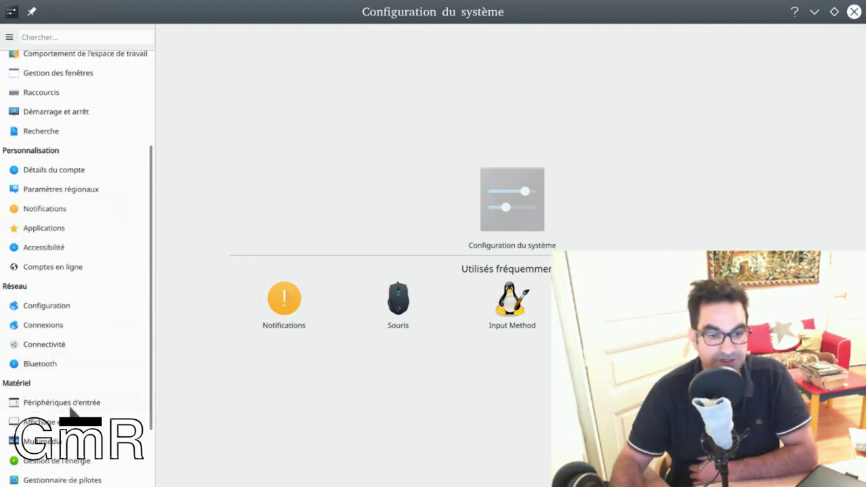
{"action": "left_click", "coordinate": [60, 426]}
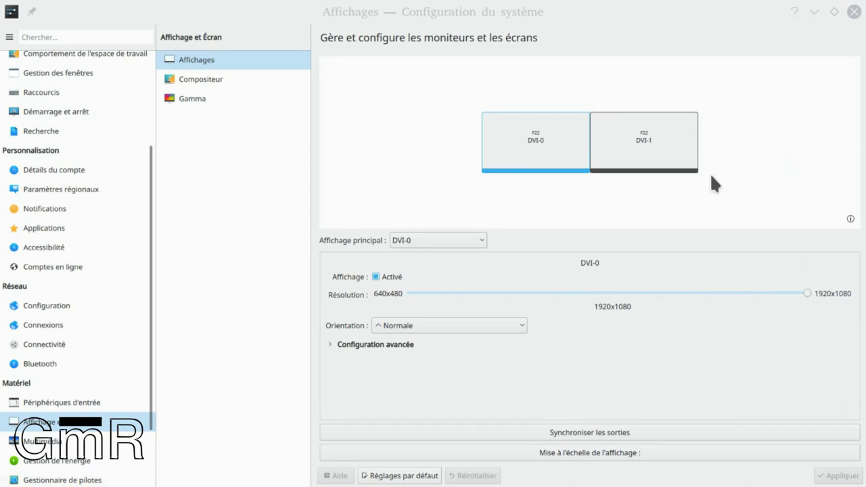
{"action": "left_click", "coordinate": [670, 143]}
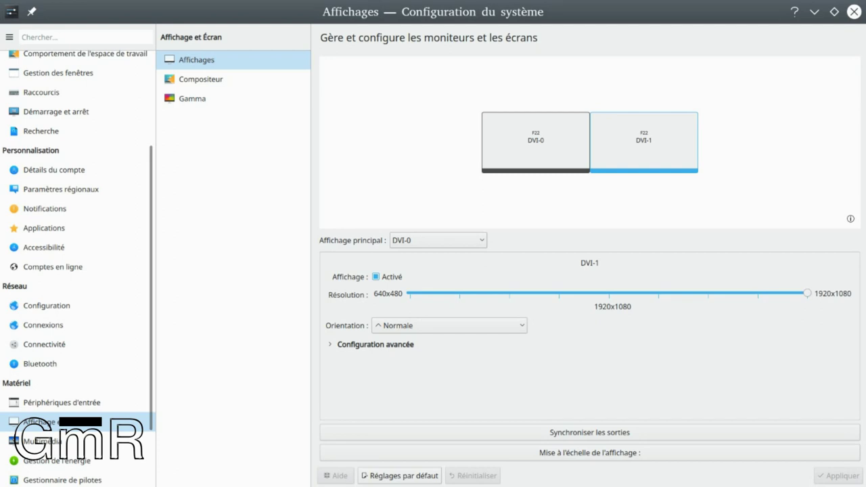
Step: Switch to Dolphin, maximize its window and open the drivers folder inside the wacom folder
{"action": "key", "text": "alt+Tab"}
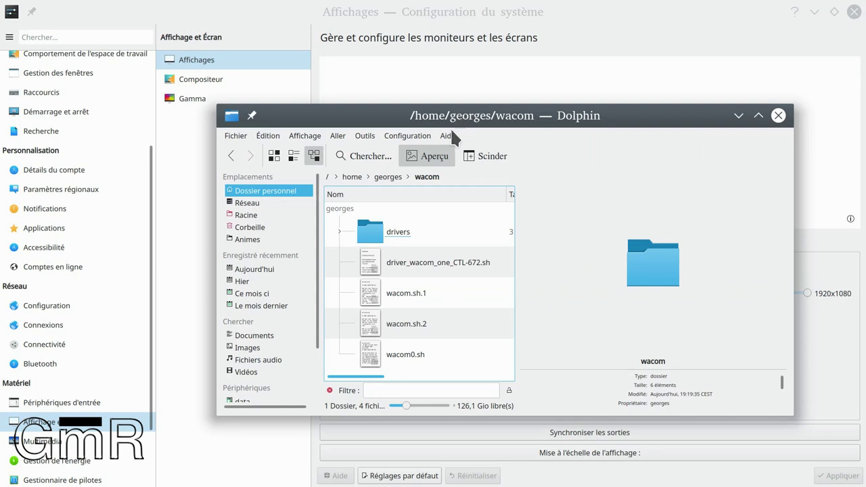
{"action": "double_click", "coordinate": [480, 115]}
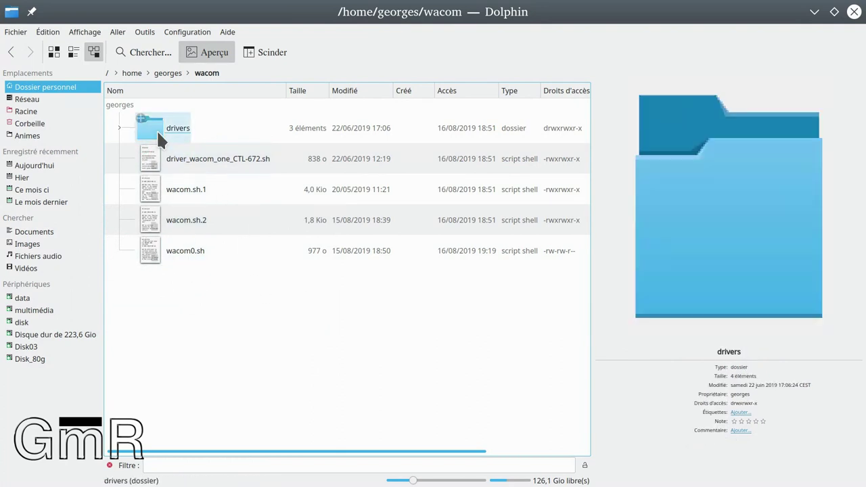
{"action": "left_click", "coordinate": [156, 129]}
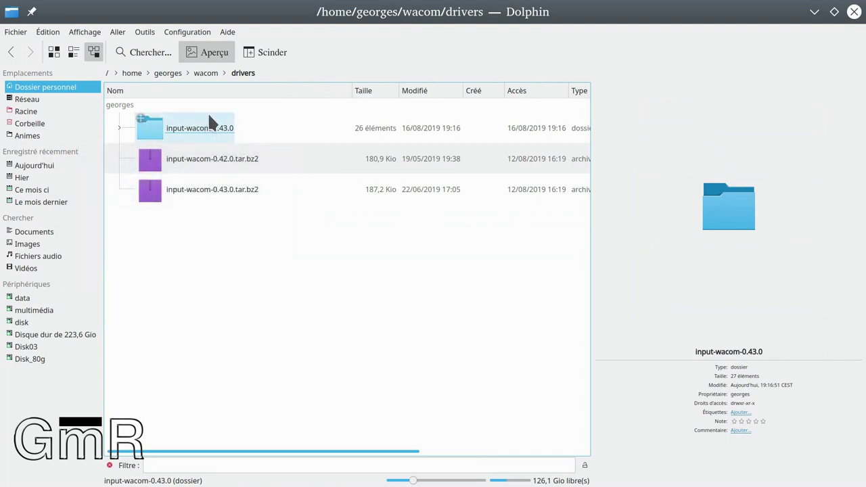
Step: Go back to the wacom folder and rename the script wacom0.sh to wacom.sh
{"action": "mouse_move", "coordinate": [218, 135]}
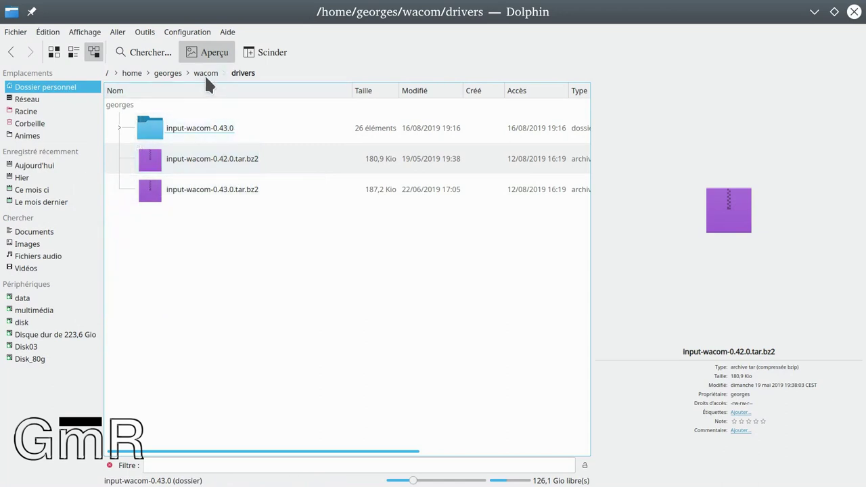
{"action": "left_click", "coordinate": [205, 72]}
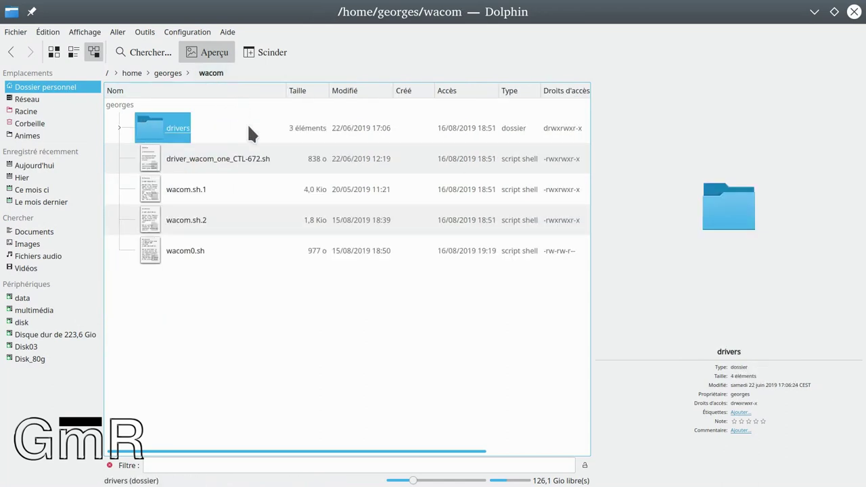
{"action": "mouse_move", "coordinate": [175, 250]}
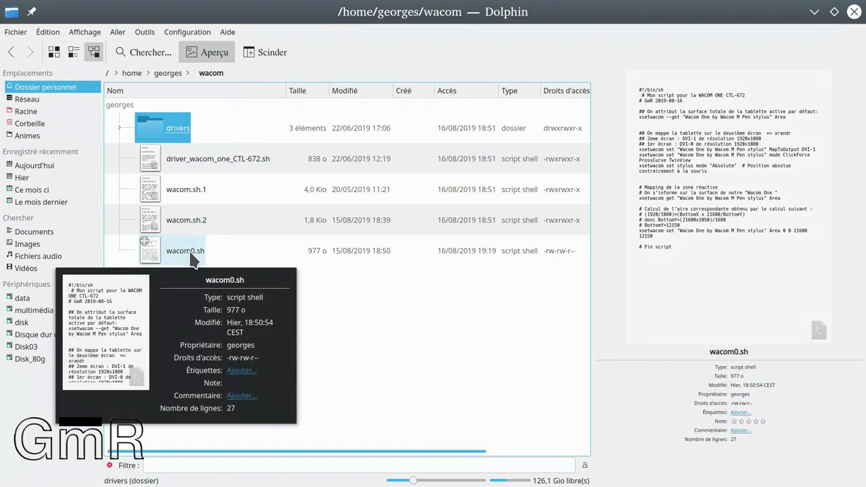
{"action": "right_click", "coordinate": [191, 256]}
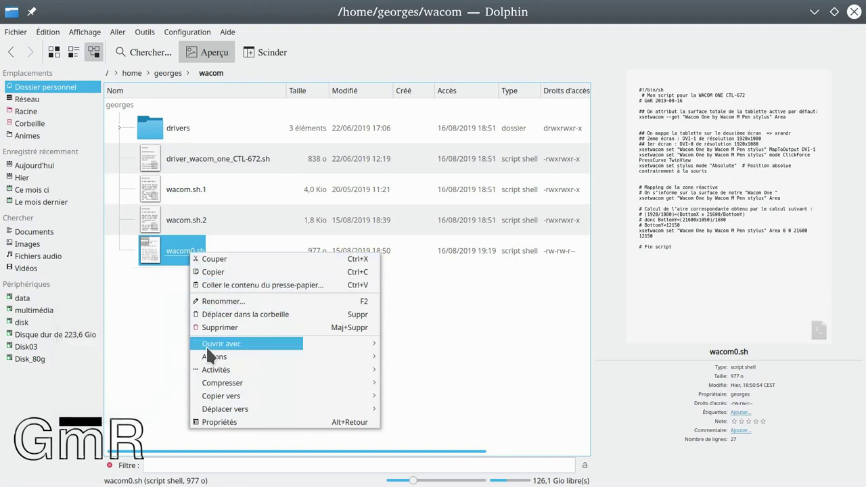
{"action": "left_click", "coordinate": [231, 302]}
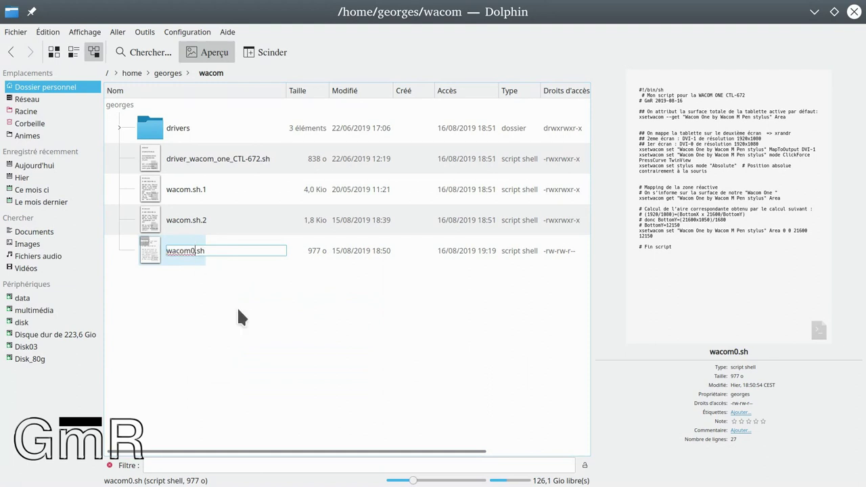
{"action": "key", "text": "BackSpace"}
{"action": "key", "text": "Return"}
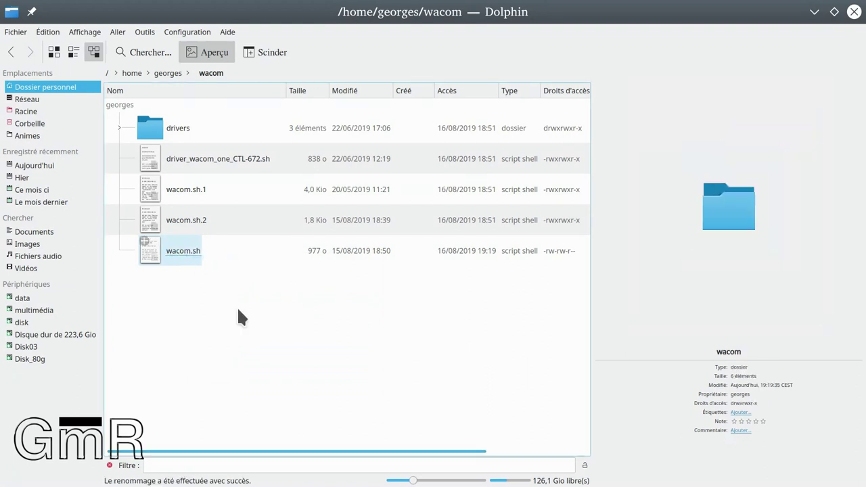
Step: Make wacom.sh executable in its access permissions and apply the change
{"action": "left_click", "coordinate": [187, 256]}
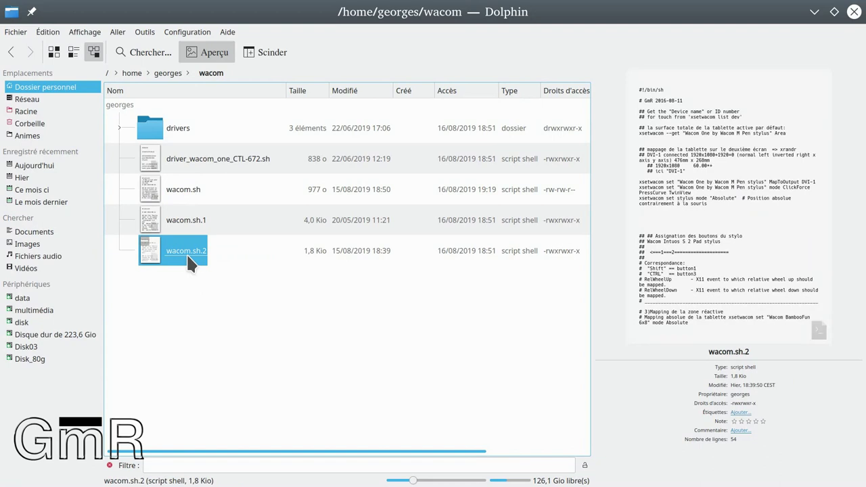
{"action": "left_click", "coordinate": [188, 193]}
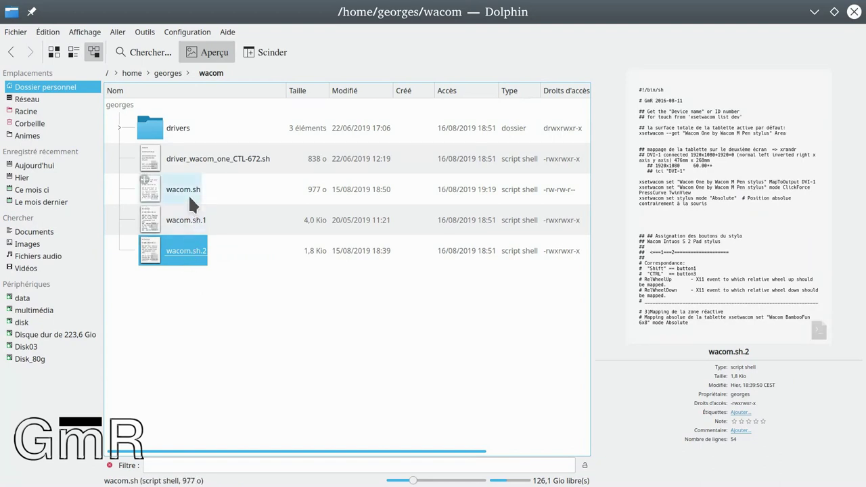
{"action": "right_click", "coordinate": [189, 193]}
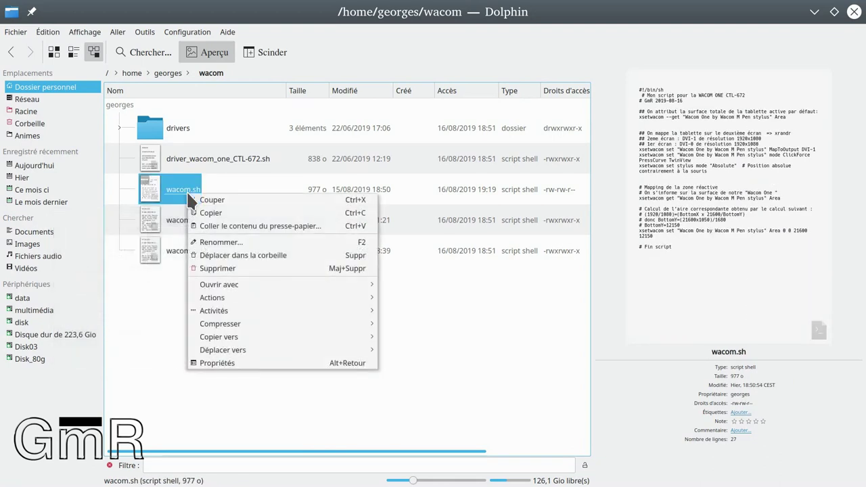
{"action": "left_click", "coordinate": [211, 362]}
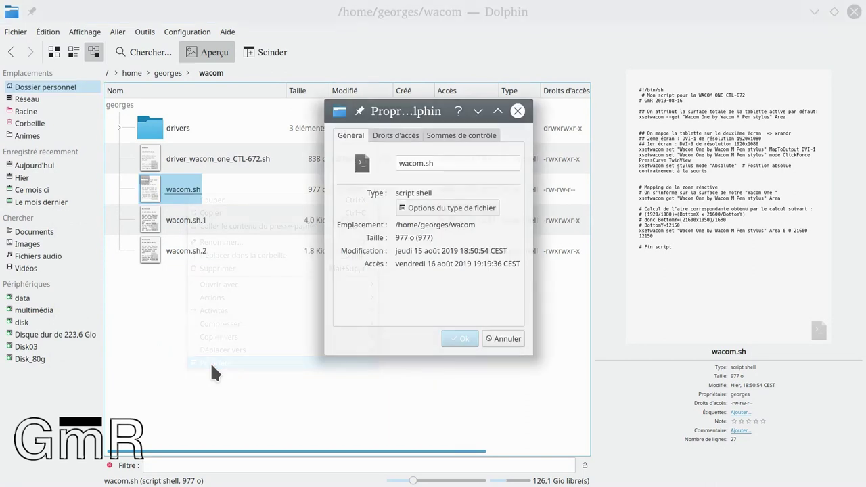
{"action": "left_click", "coordinate": [400, 136]}
{"action": "left_click", "coordinate": [394, 240]}
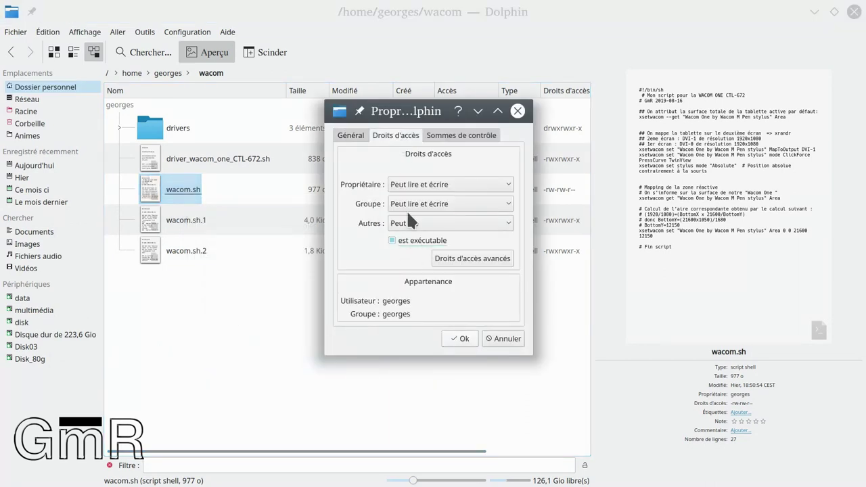
{"action": "left_click", "coordinate": [460, 338]}
{"action": "key", "text": "ctrl+q"}
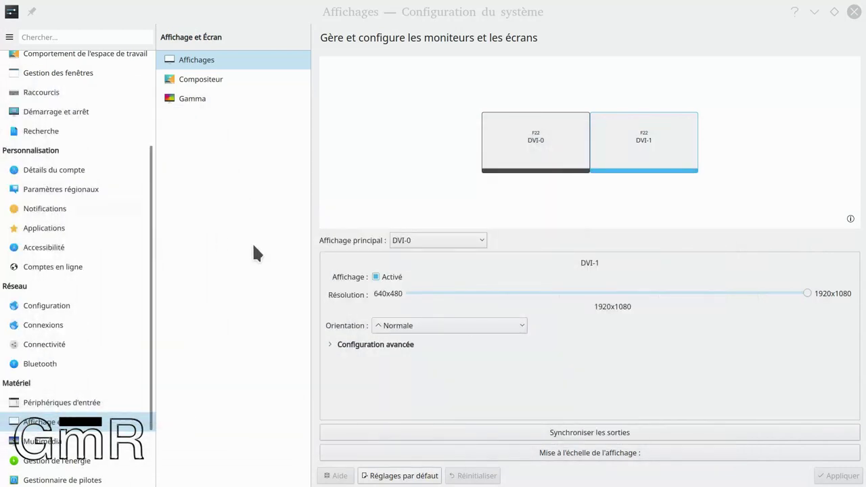
Step: In the system settings, open Démarrage automatique under Démarrage et arrêt and widen the Nom and Commande columns to read the wacom.sh entry
{"action": "scroll", "coordinate": [61, 233], "scroll_direction": "up", "scroll_amount": 3}
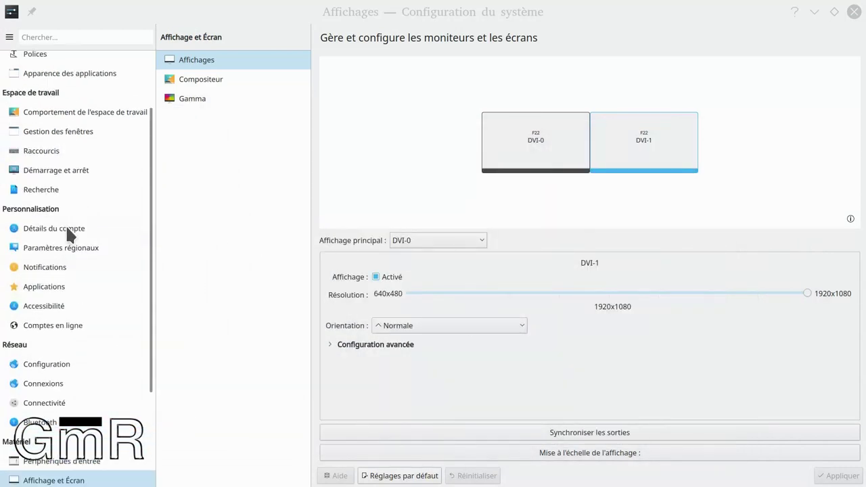
{"action": "mouse_move", "coordinate": [120, 223]}
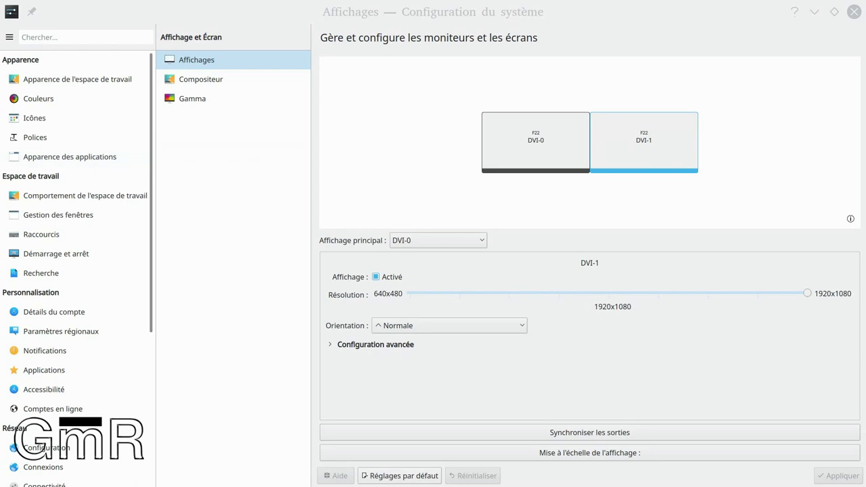
{"action": "left_click", "coordinate": [54, 250]}
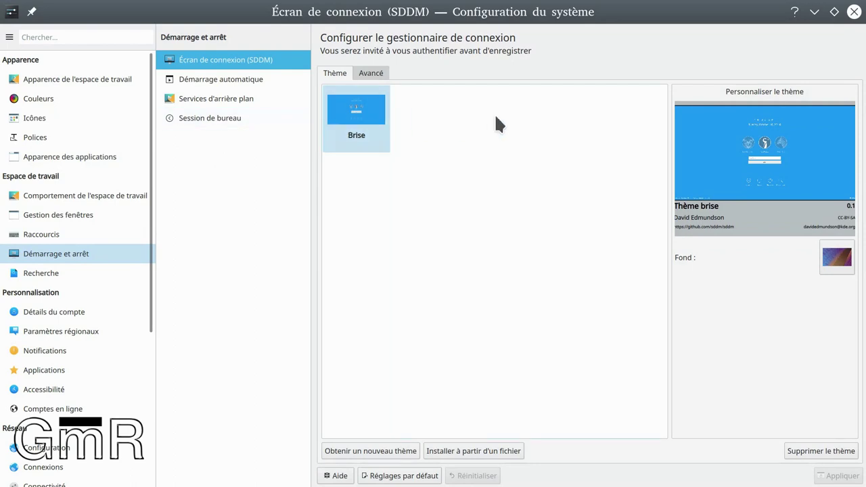
{"action": "left_click", "coordinate": [208, 81]}
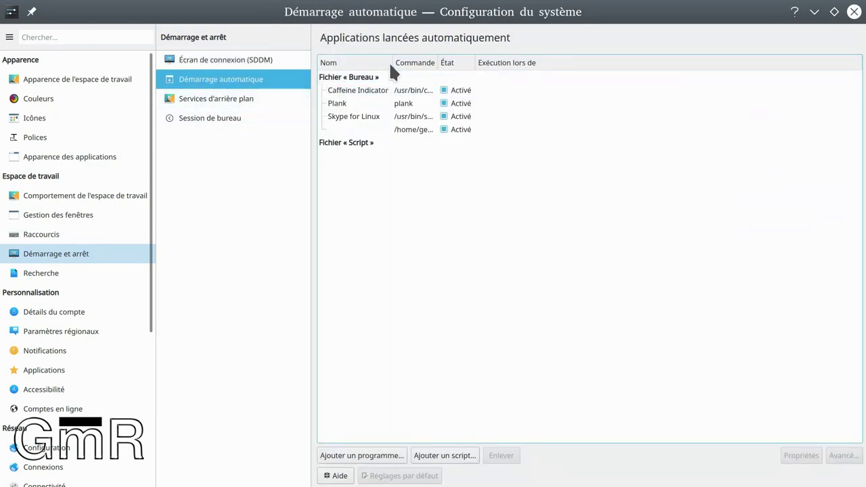
{"action": "left_click_drag", "start_coordinate": [394, 61], "coordinate": [461, 61]}
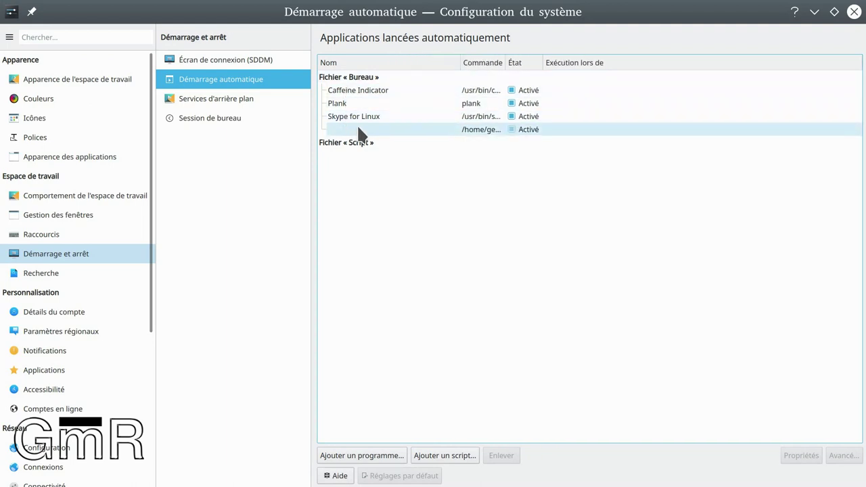
{"action": "left_click", "coordinate": [400, 131]}
{"action": "left_click_drag", "start_coordinate": [506, 60], "coordinate": [644, 59]}
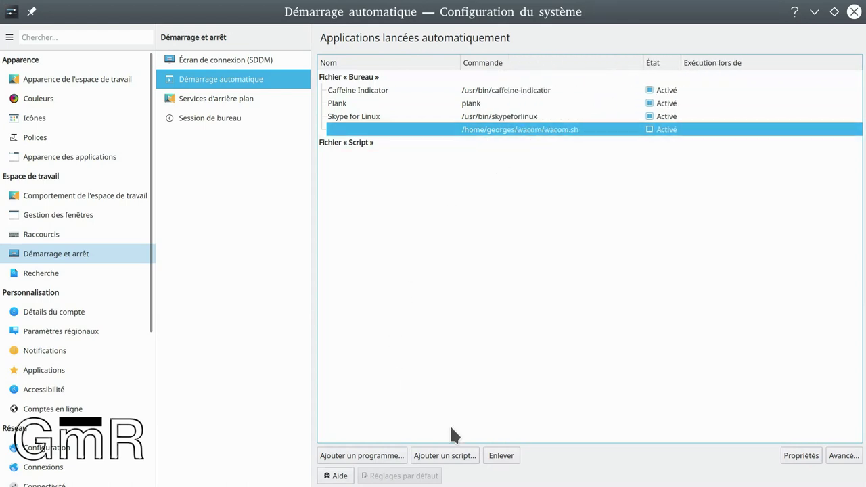
{"action": "left_click", "coordinate": [470, 457]}
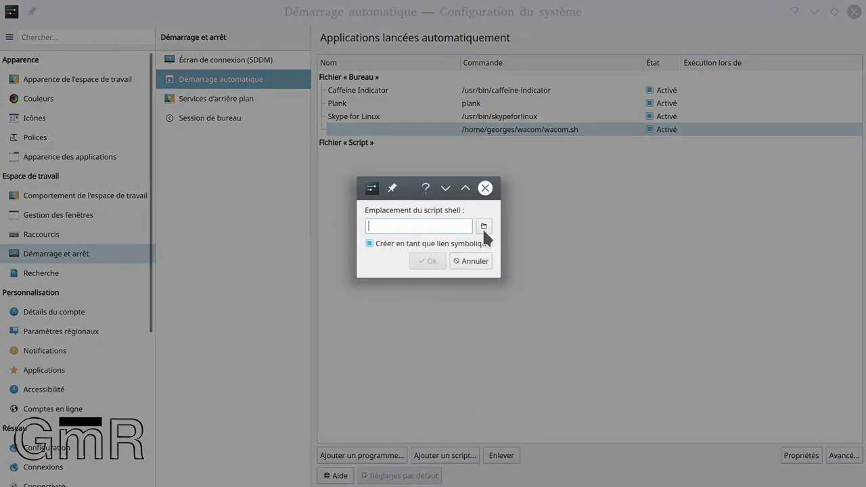
{"action": "left_click", "coordinate": [485, 226]}
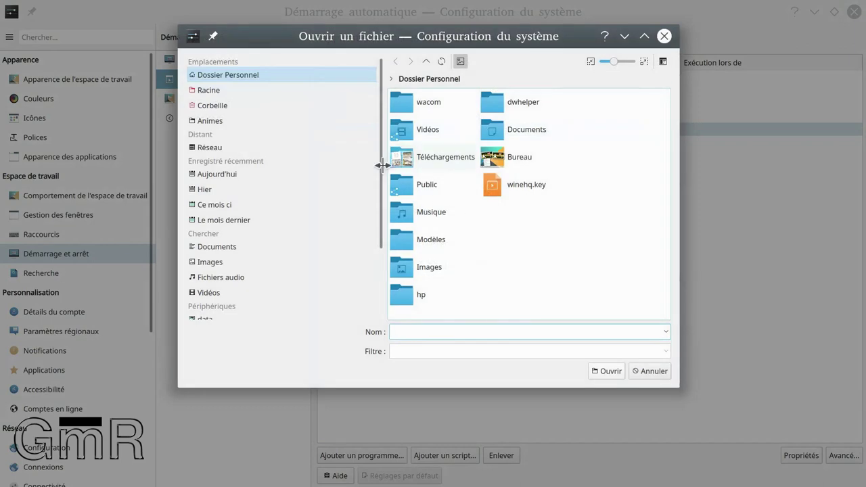
{"action": "left_click", "coordinate": [653, 372]}
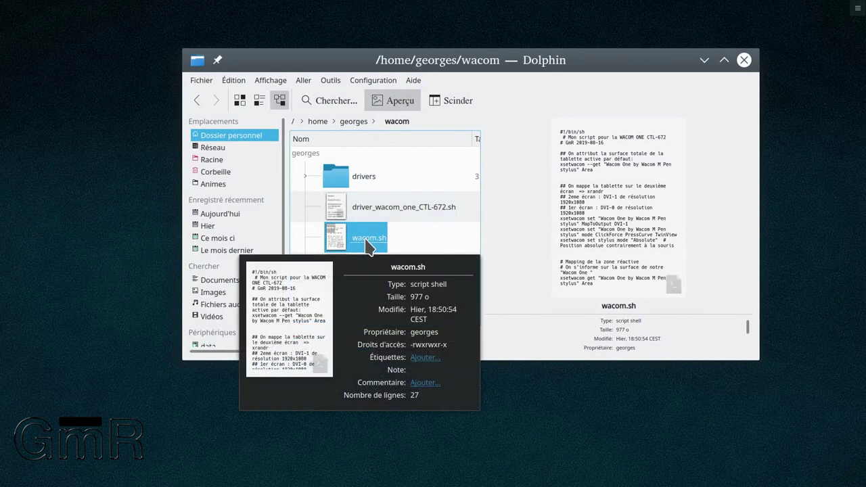
Step: Open wacom.sh from Dolphin in Kate instead of executing it, and delete the stray space before the # on its second line
{"action": "left_click", "coordinate": [366, 243]}
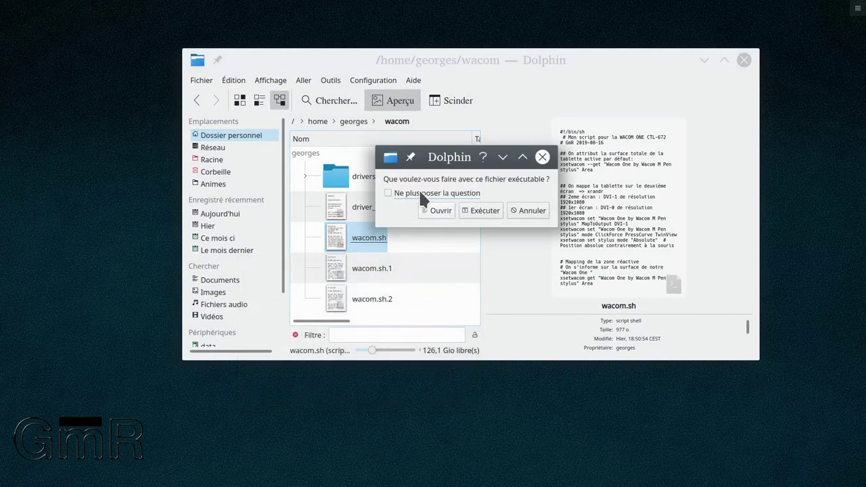
{"action": "left_click", "coordinate": [437, 211]}
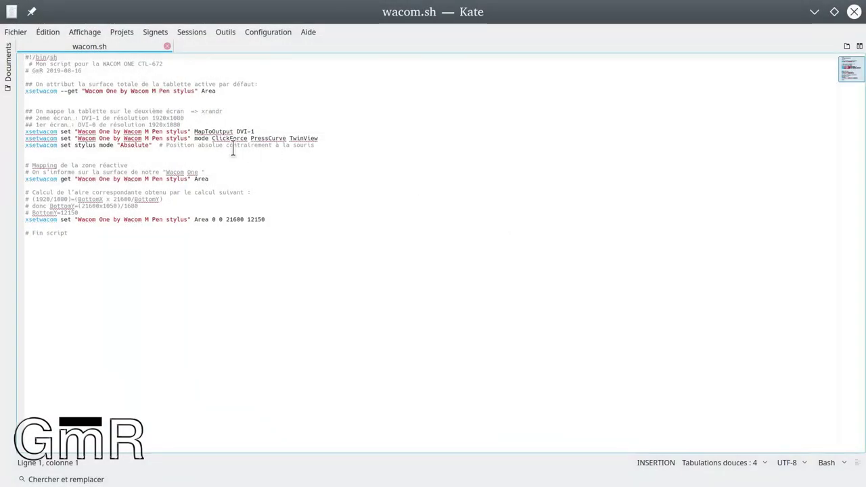
{"action": "scroll", "coordinate": [212, 148], "scroll_direction": "up", "scroll_amount": 2}
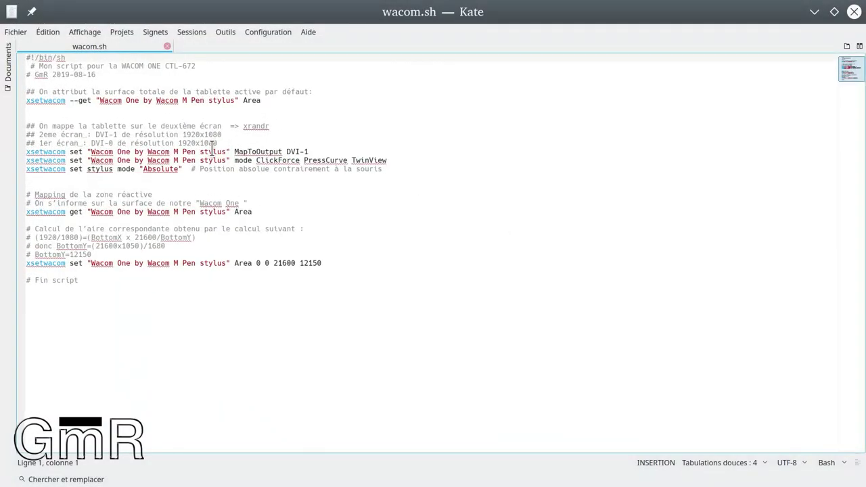
{"action": "scroll", "coordinate": [212, 147], "scroll_direction": "up", "scroll_amount": 1}
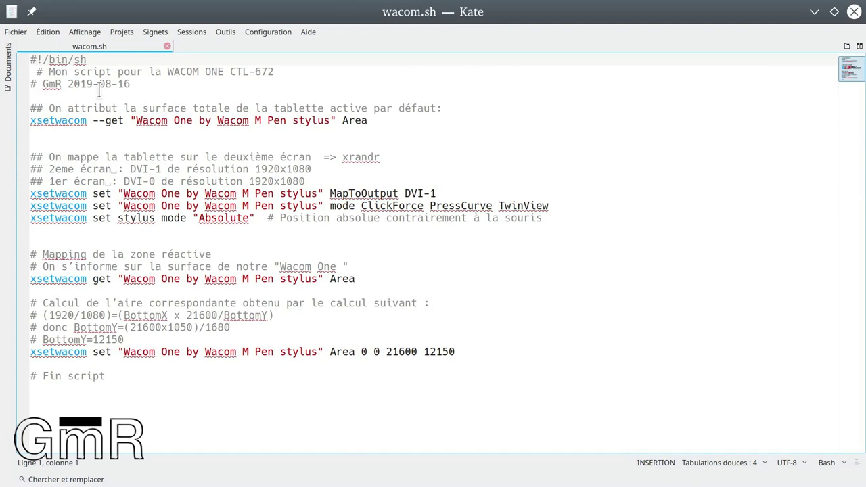
{"action": "left_click", "coordinate": [35, 71]}
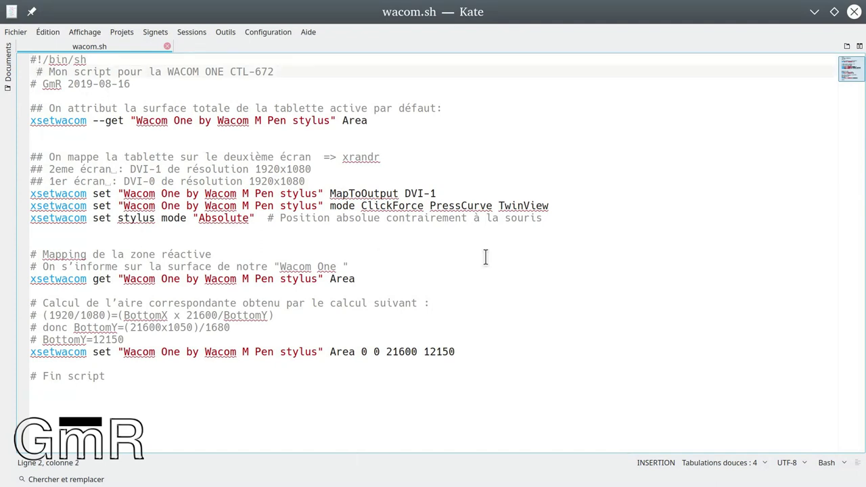
{"action": "key", "text": "BackSpace"}
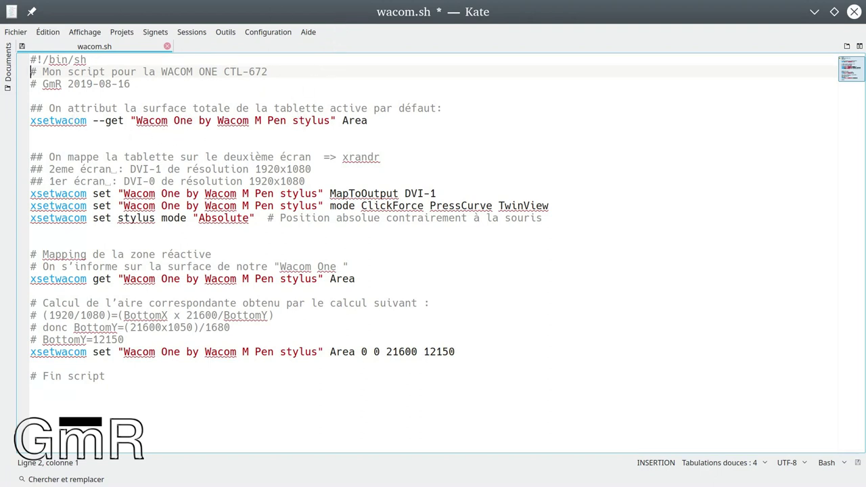
Step: Open a new Konsole terminal with larger text and tile it side by side with Kate, Kate on the left half and Konsole on the right
{"action": "key", "text": "ctrl+alt+t"}
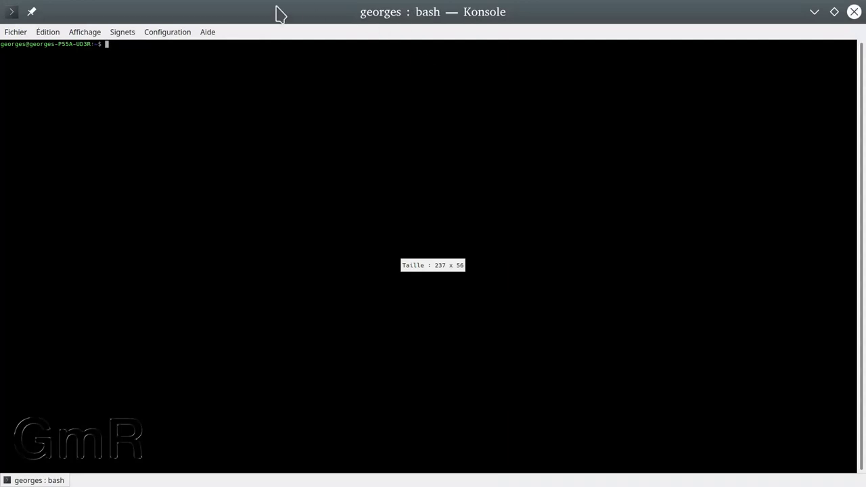
{"action": "left_click_drag", "start_coordinate": [298, 19], "coordinate": [396, 72]}
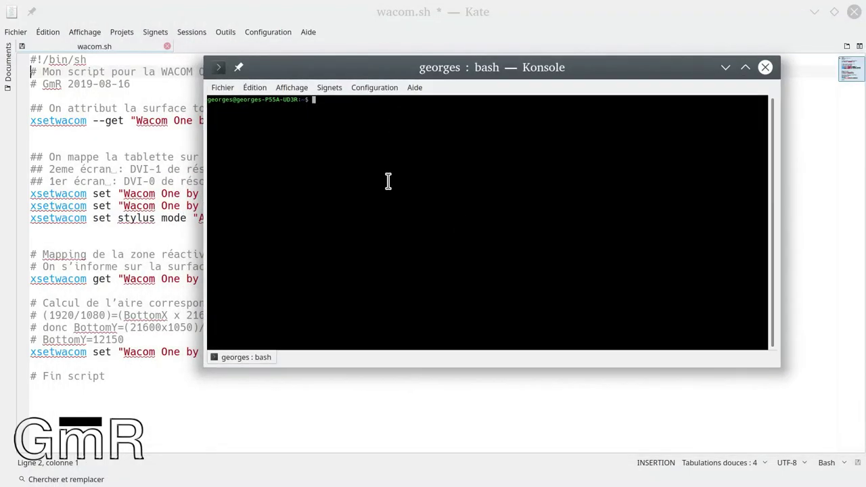
{"action": "key", "text": "ctrl+plus"}
{"action": "key", "text": "ctrl+plus"}
{"action": "key", "text": "ctrl+plus"}
{"action": "left_click_drag", "start_coordinate": [490, 95], "coordinate": [865, 203]}
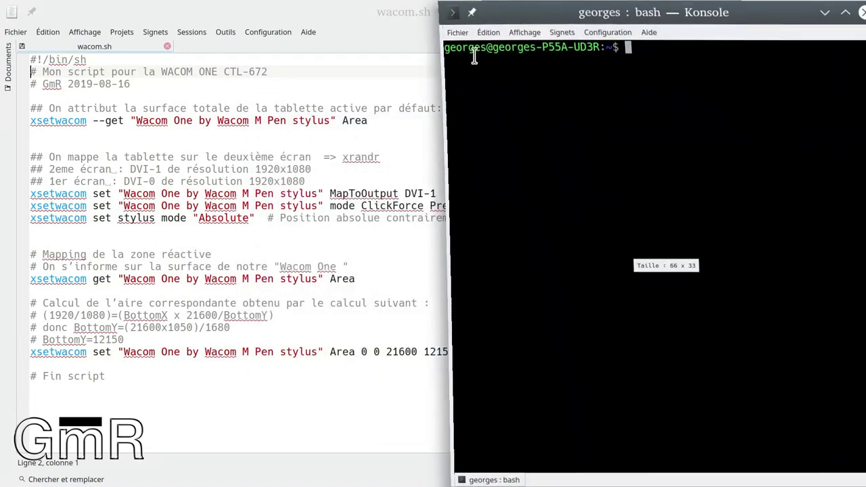
{"action": "left_click", "coordinate": [373, 9]}
{"action": "left_click_drag", "start_coordinate": [374, 9], "coordinate": [3, 144]}
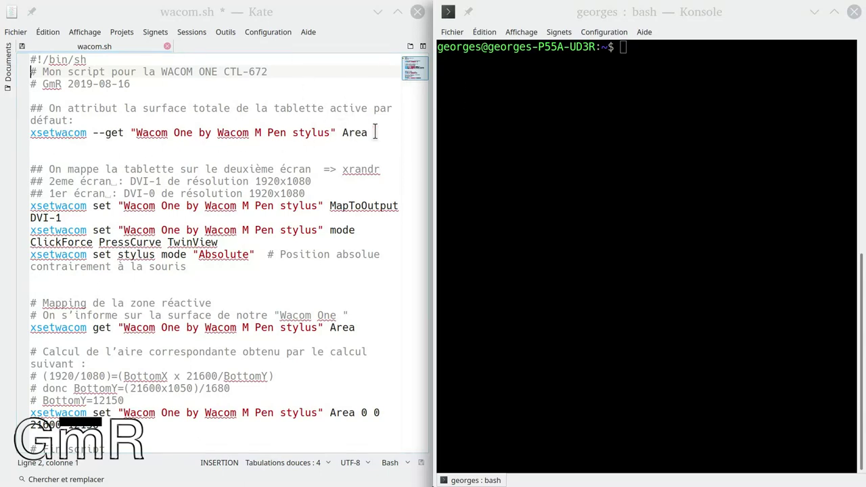
Step: Examine the script's xsetwacom --get Area line, then run xsetwacom without arguments in Konsole to show its usage
{"action": "left_click_drag", "start_coordinate": [370, 133], "coordinate": [30, 133]}
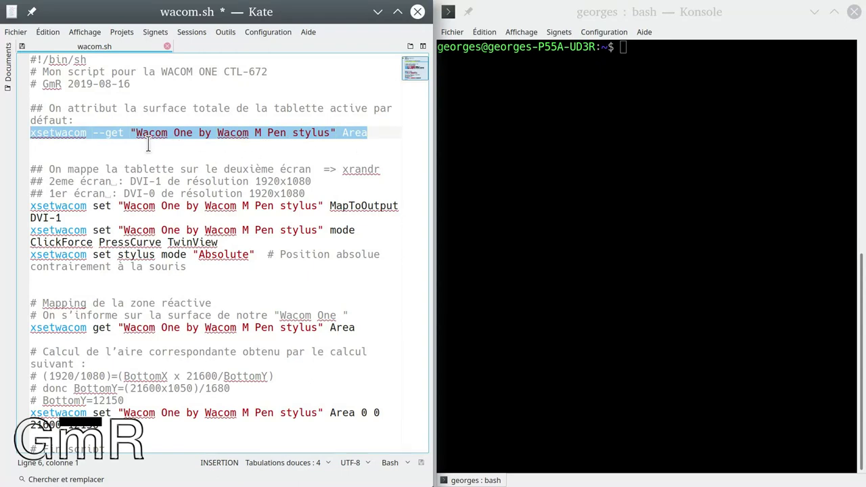
{"action": "left_click", "coordinate": [338, 148]}
{"action": "left_click", "coordinate": [484, 123]}
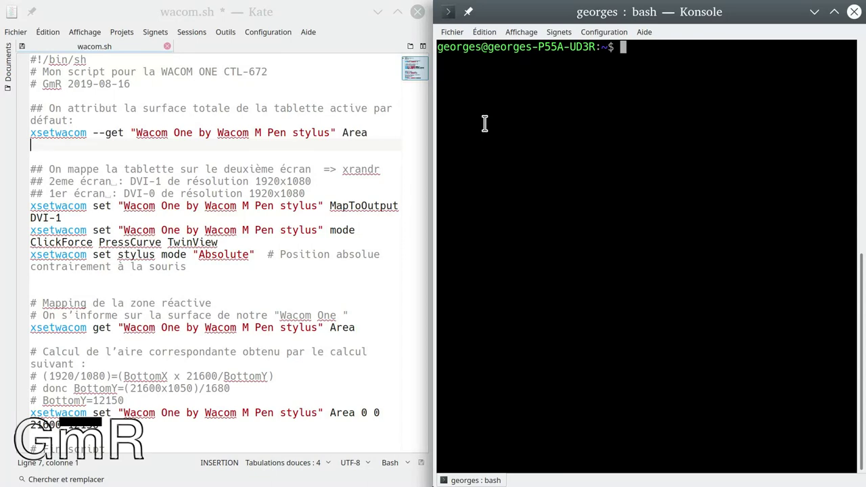
{"action": "type", "text": "xsetwacom"}
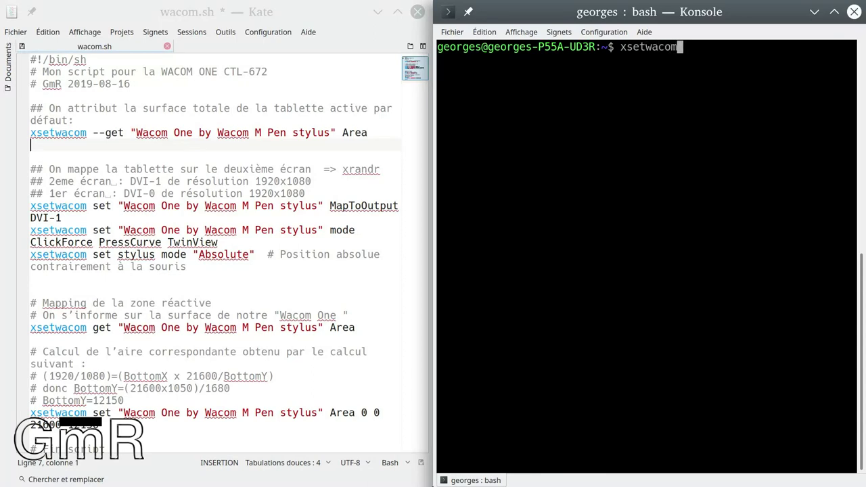
{"action": "key", "text": "Return"}
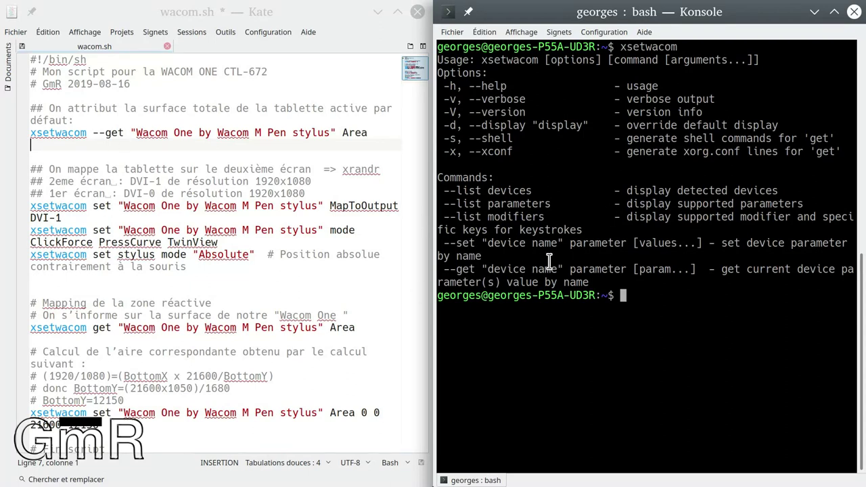
Step: Recall the xsetwacom command in the terminal and begin adding an option starting with "-"
{"action": "key", "text": "Up"}
{"action": "type", "text": "-"}
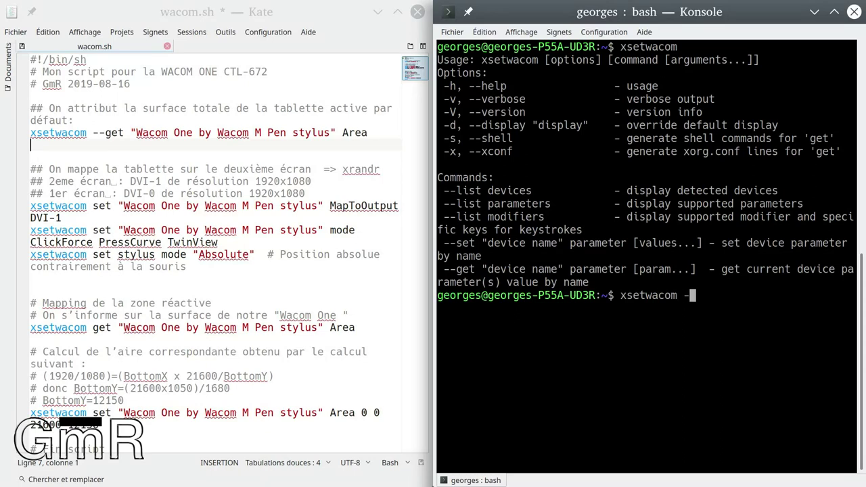